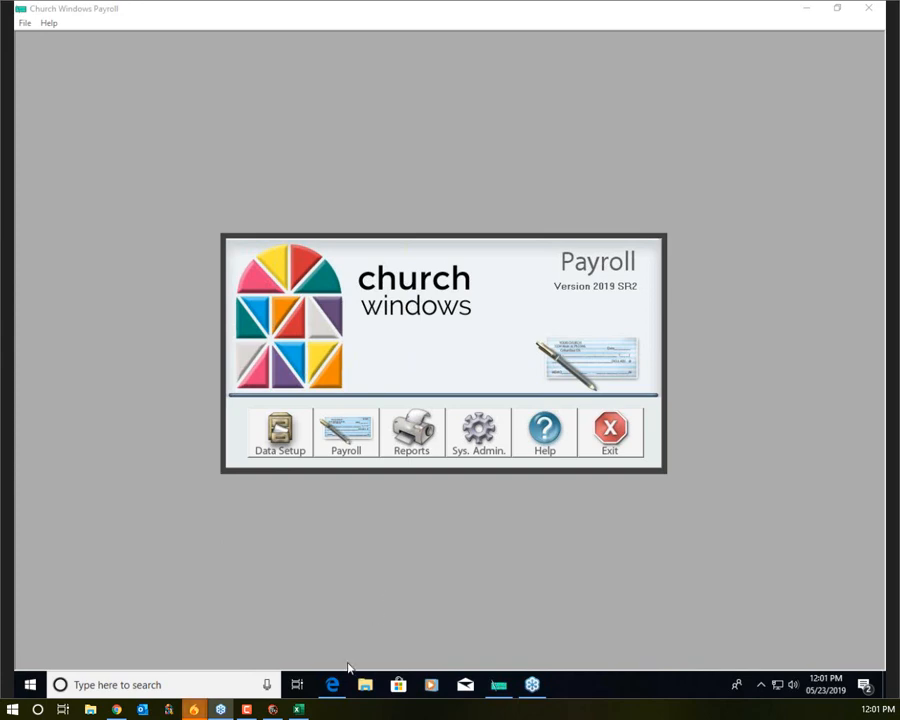
# Switch to the Church Windows Support Center in the browser, search for "bonus", and return to the payroll program.
pyautogui.click(329, 688)
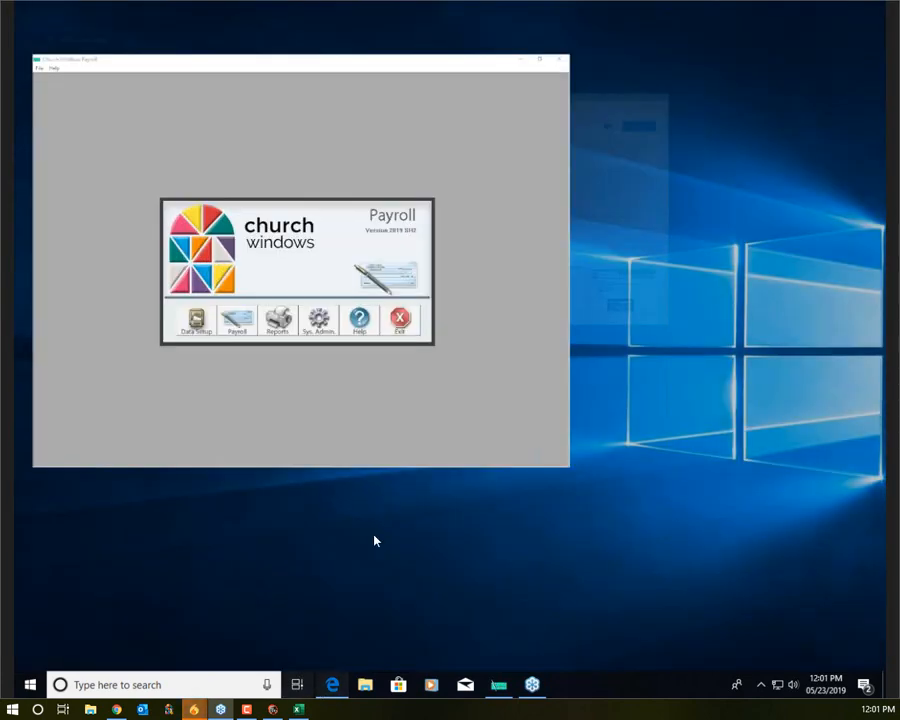
pyautogui.moveTo(553, 120)
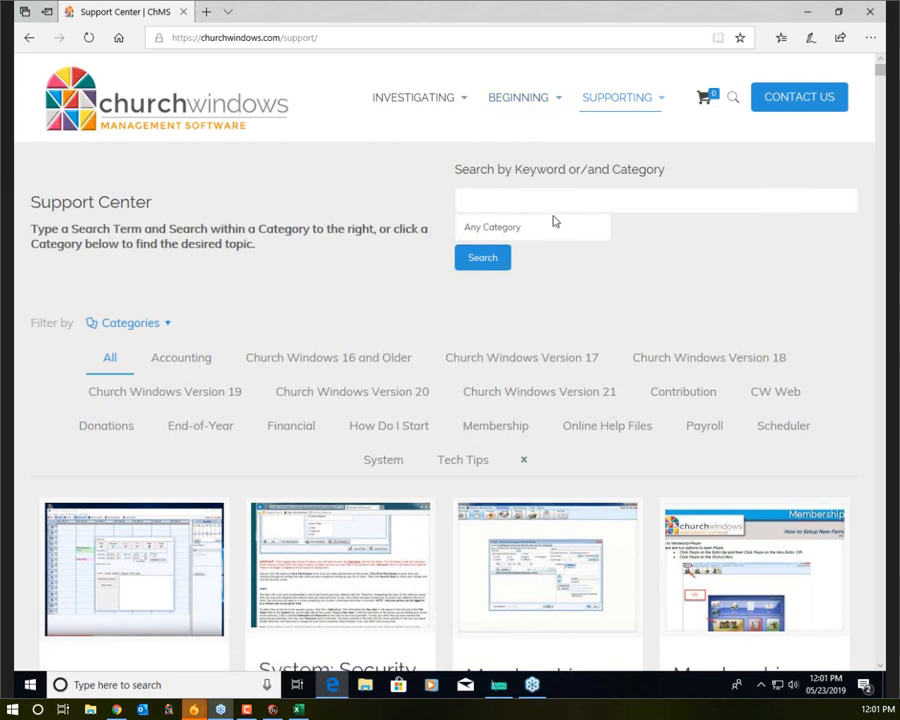
pyautogui.click(548, 208)
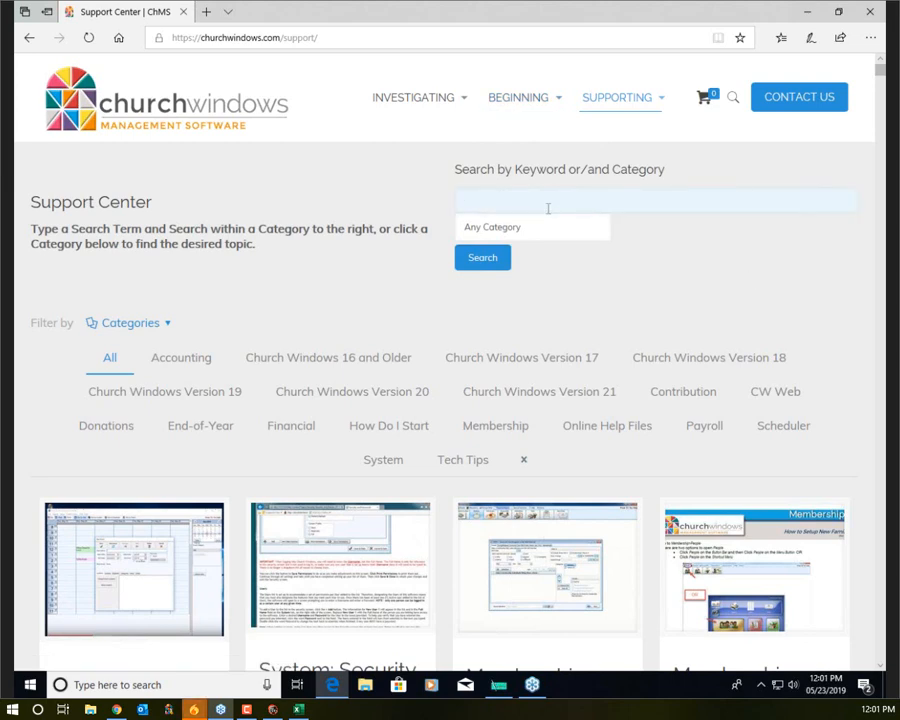
pyautogui.write('bonus')
pyautogui.press('Return')
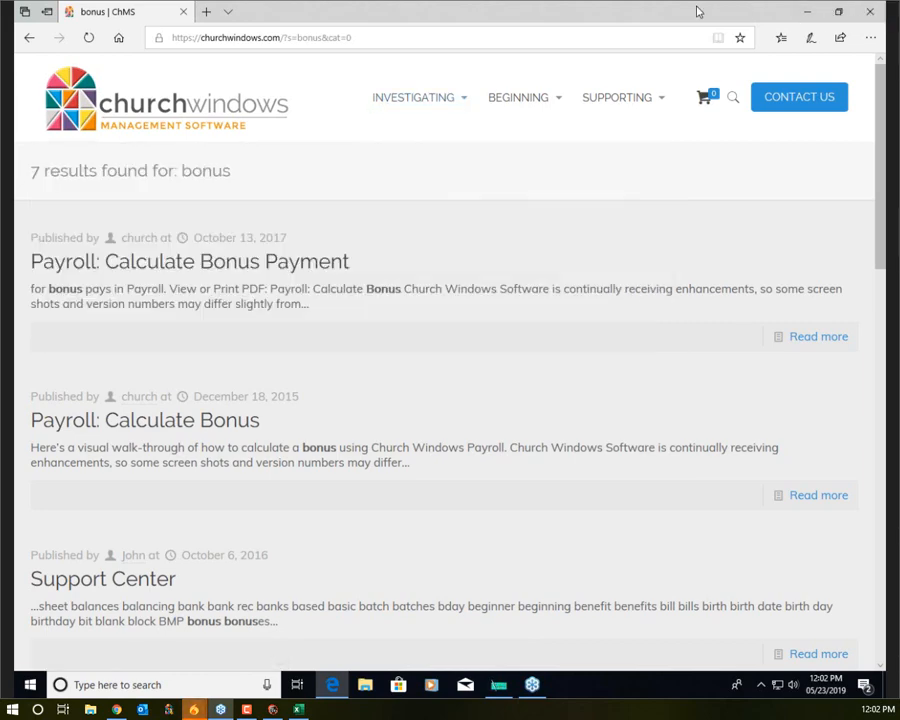
pyautogui.click(806, 11)
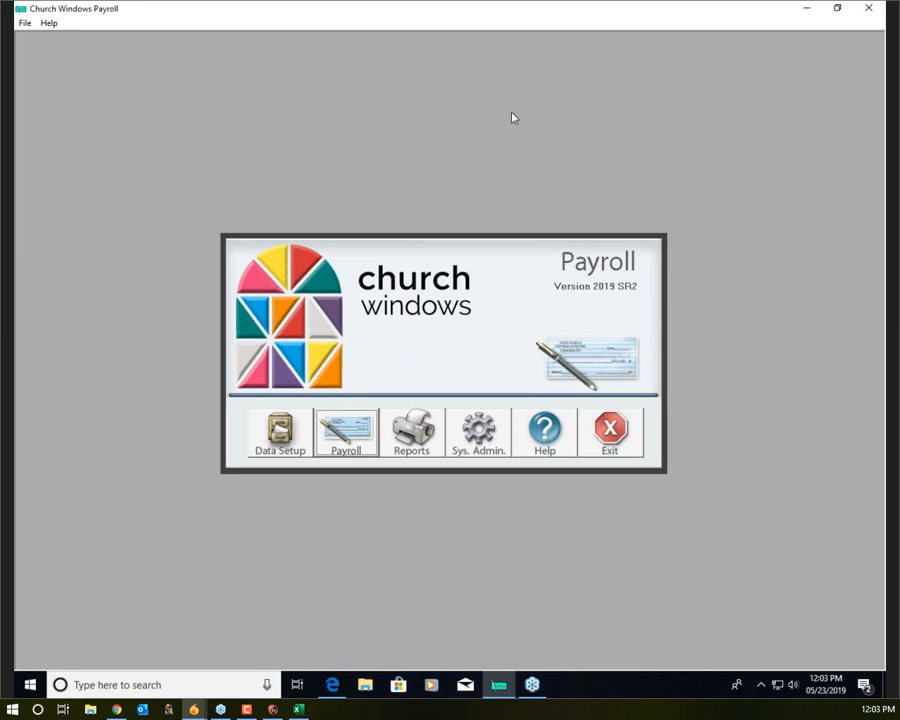
# Start a regular payroll calculation dated 05/23/2019 and limit it to the third listed employee.
pyautogui.click(352, 430)
pyautogui.click(385, 440)
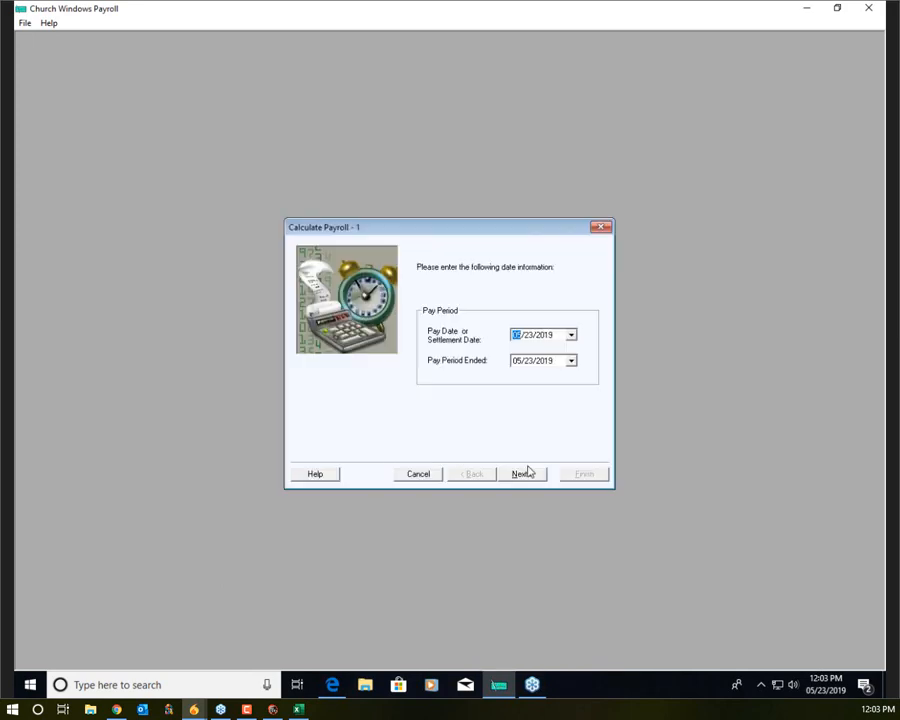
pyautogui.click(527, 472)
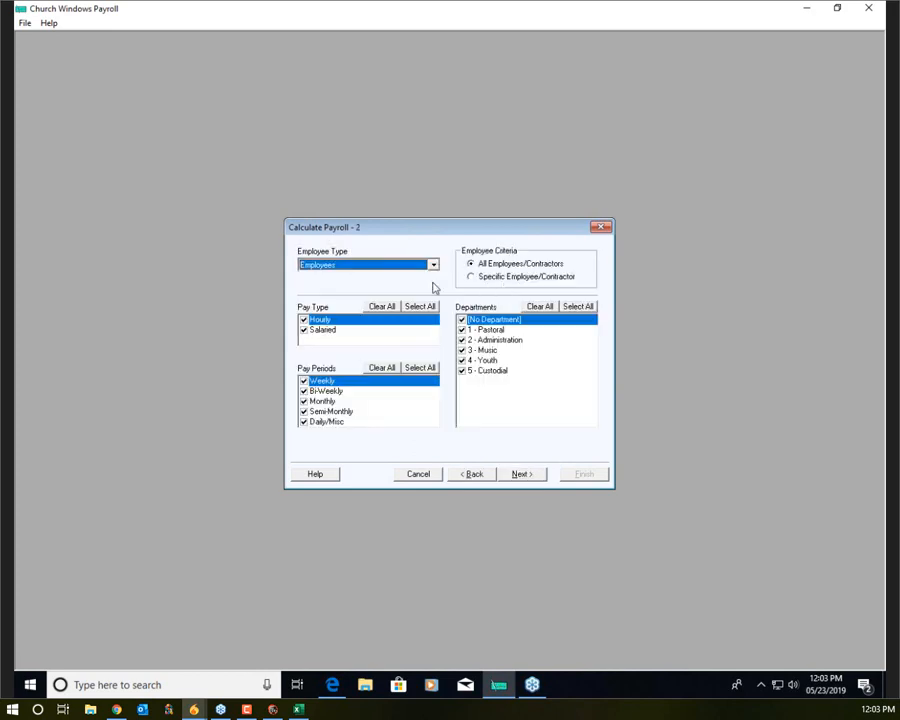
pyautogui.click(470, 279)
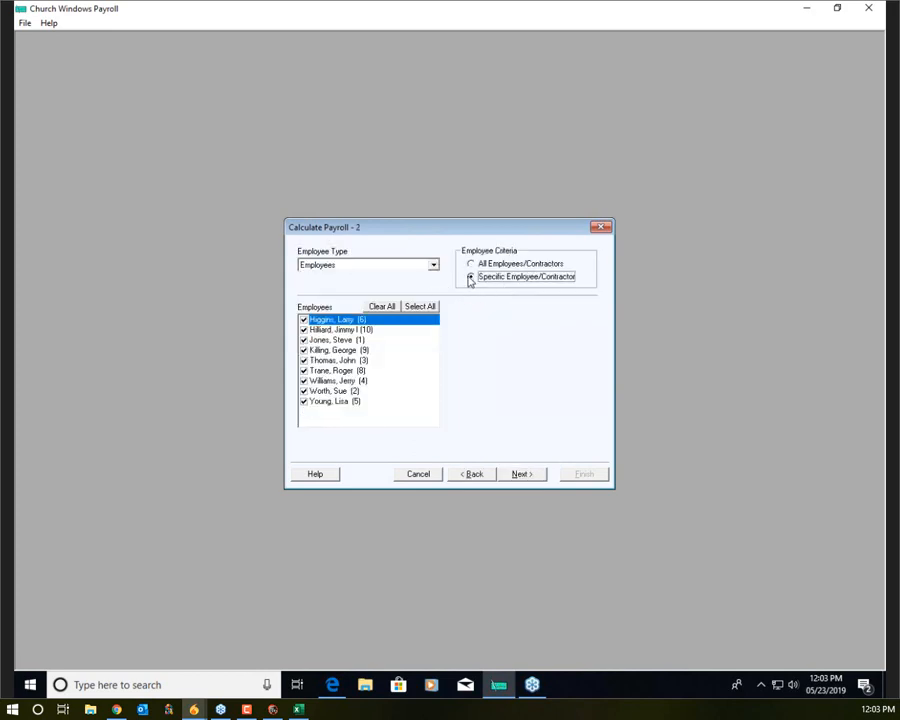
pyautogui.click(380, 306)
pyautogui.click(311, 340)
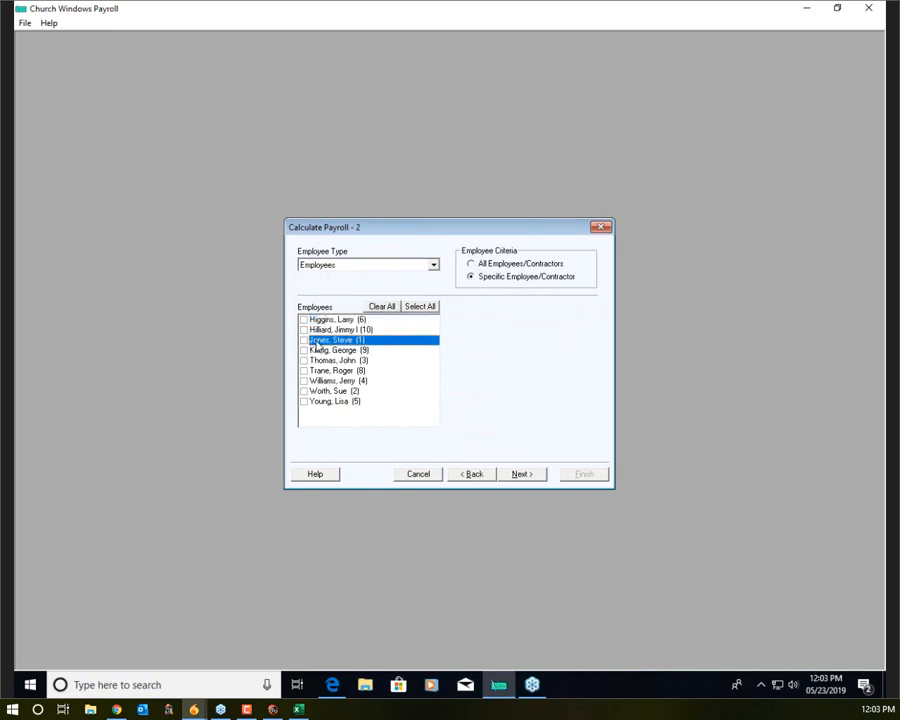
pyautogui.click(304, 340)
pyautogui.click(533, 476)
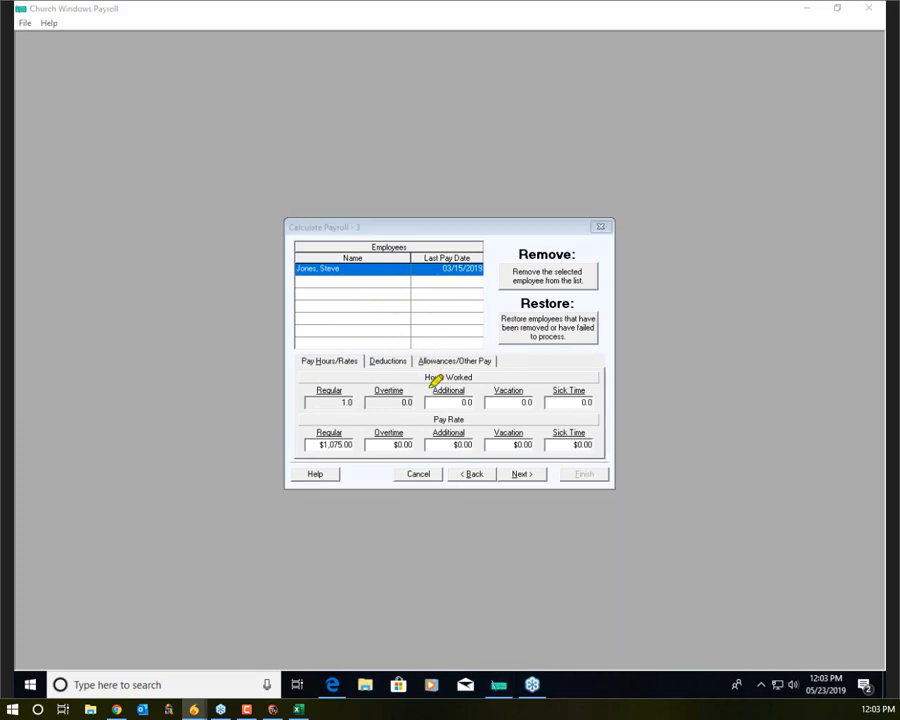
# Review the Additional hours and pay rate fields against the Regular ones and cancel the payroll calculation.
pyautogui.moveTo(416, 378)
pyautogui.mouseDown()
pyautogui.moveTo(484, 384)
pyautogui.moveTo(488, 424)
pyautogui.moveTo(468, 458)
pyautogui.moveTo(421, 456)
pyautogui.moveTo(412, 376)
pyautogui.mouseUp()
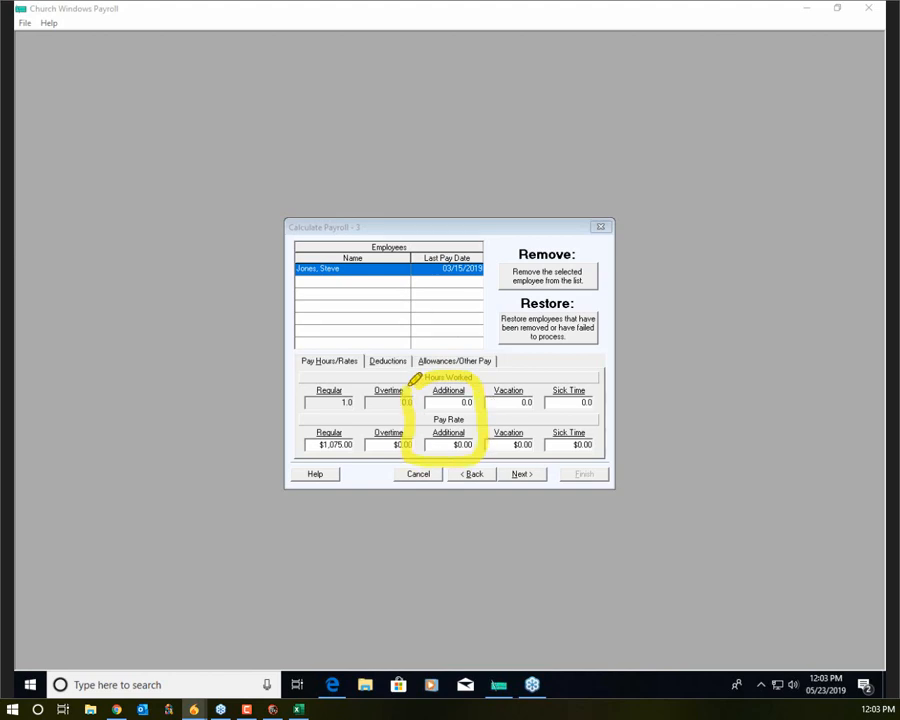
pyautogui.moveTo(444, 278)
pyautogui.mouseDown()
pyautogui.moveTo(468, 352)
pyautogui.moveTo(440, 352)
pyautogui.moveTo(456, 357)
pyautogui.mouseUp()
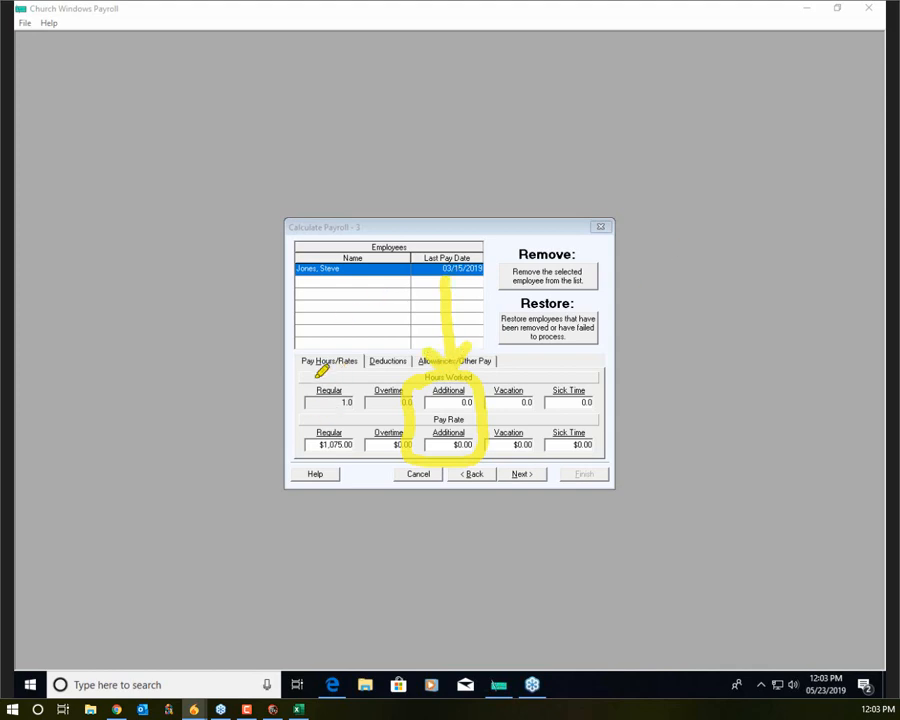
pyautogui.moveTo(306, 386); pyautogui.dragTo(356, 456)
pyautogui.moveTo(358, 388); pyautogui.dragTo(308, 476)
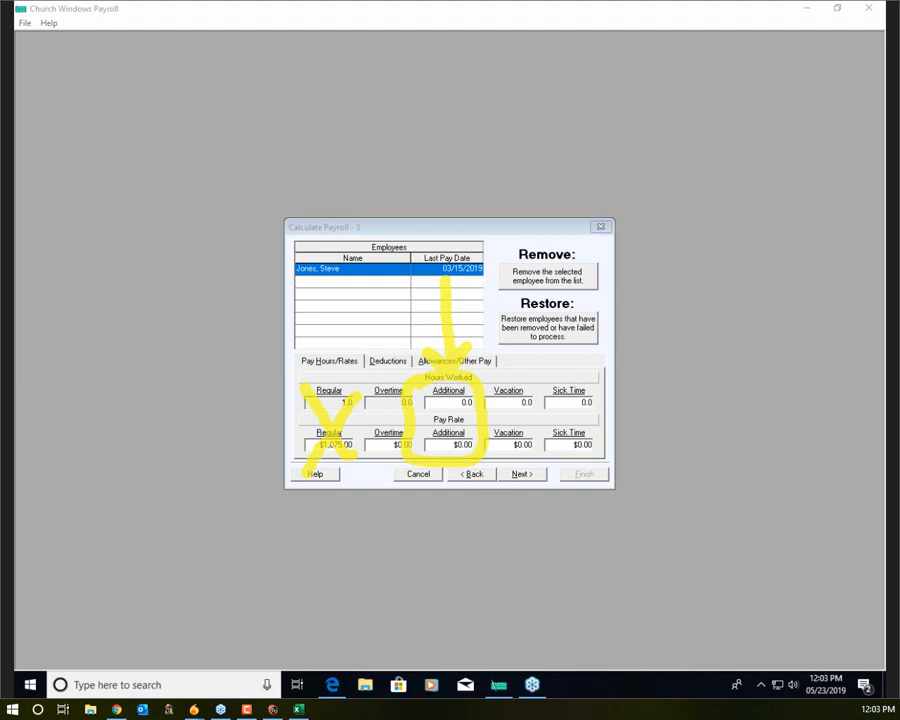
pyautogui.press('Escape')
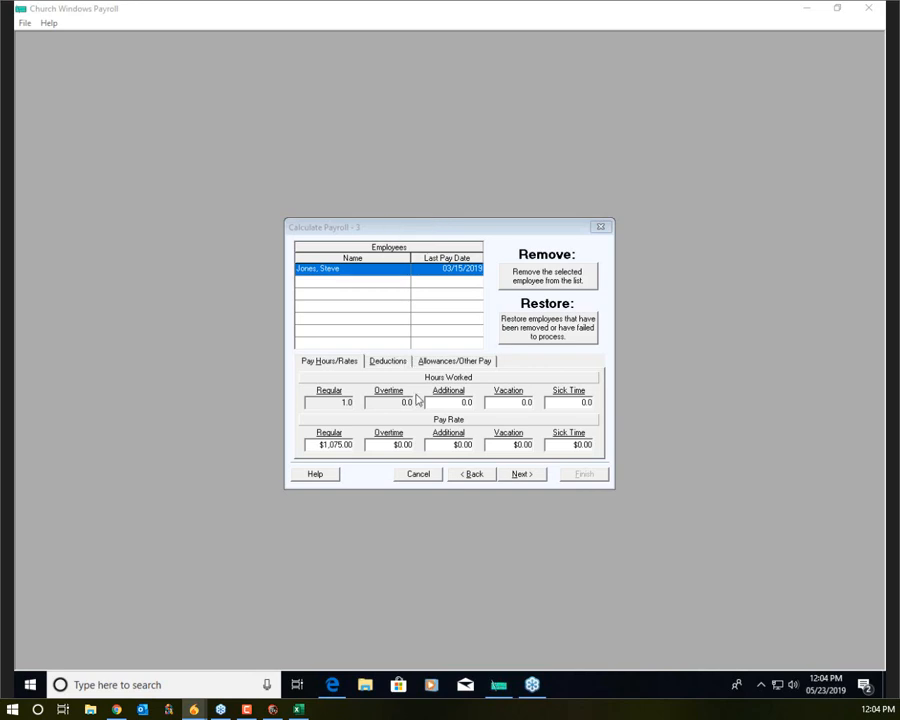
pyautogui.click(421, 477)
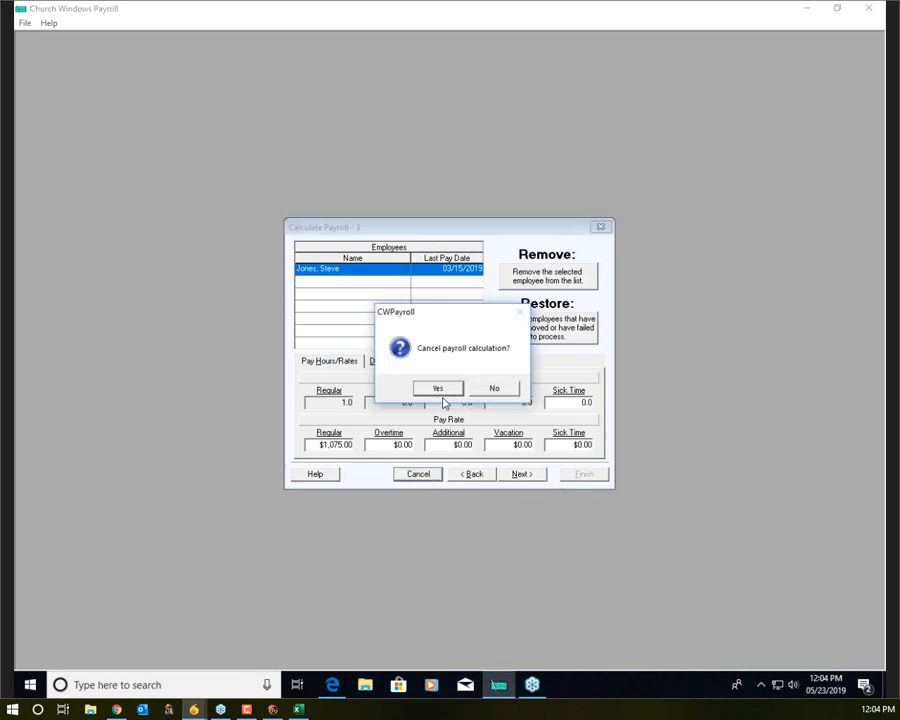
pyautogui.click(439, 389)
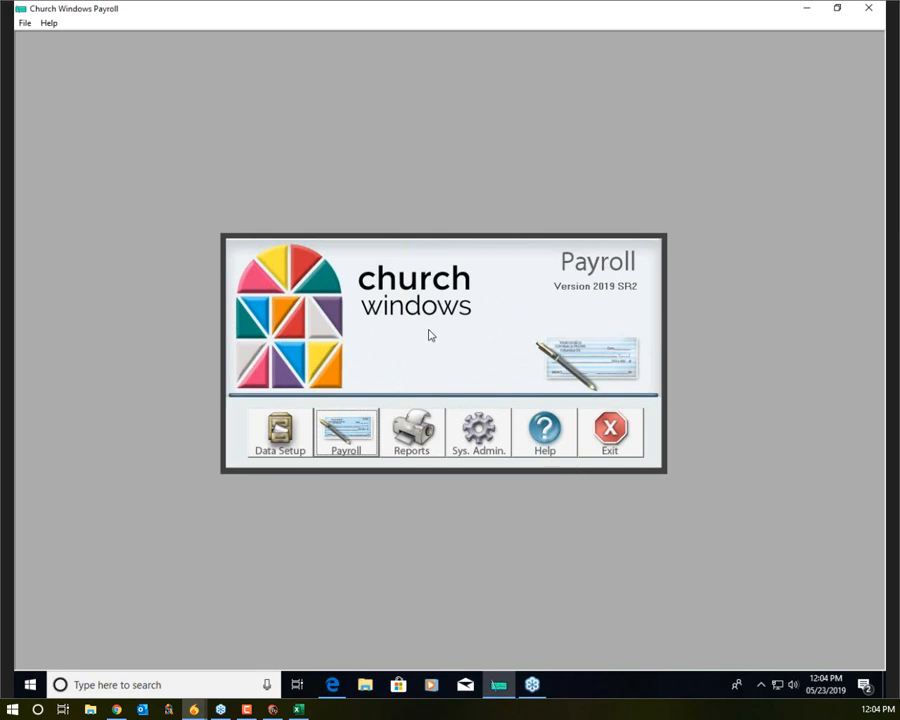
# Start a bonus payment calculation with the payment date set to 06/01/2019.
pyautogui.click(358, 434)
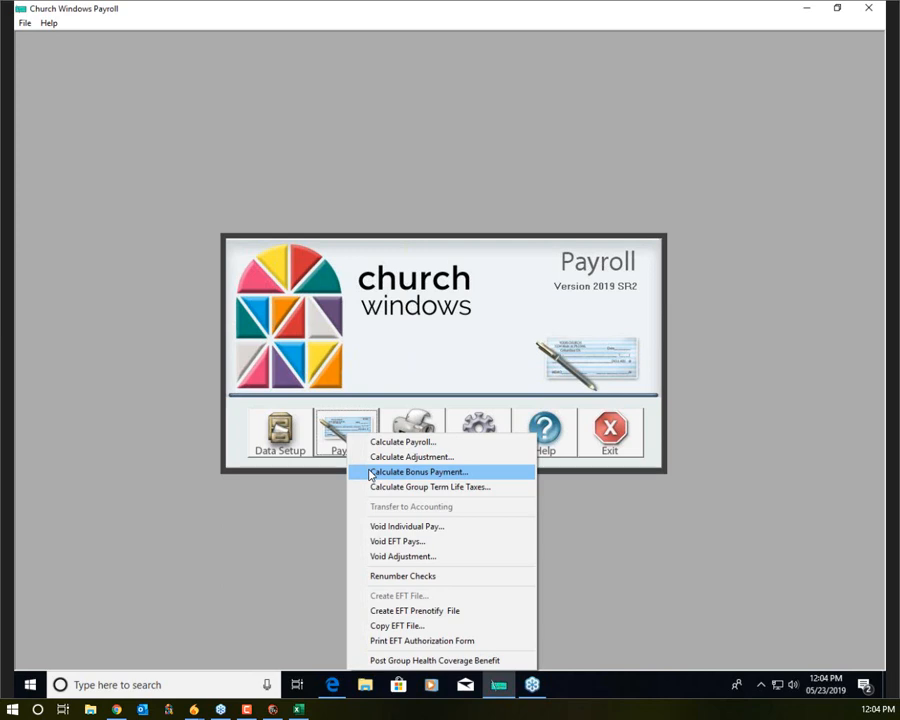
pyautogui.click(371, 472)
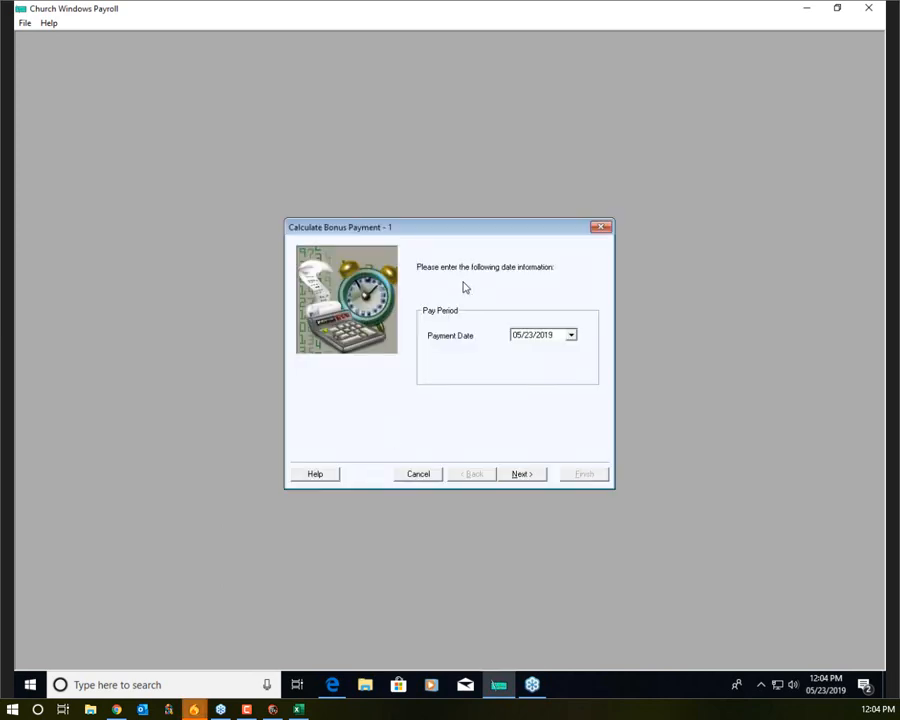
pyautogui.click(529, 338)
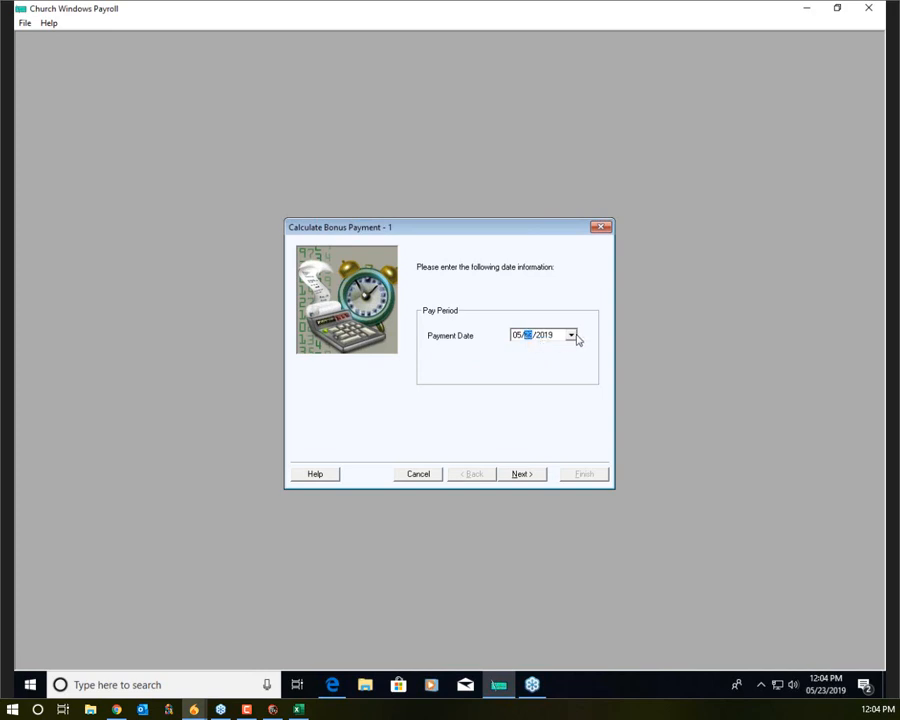
pyautogui.click(571, 336)
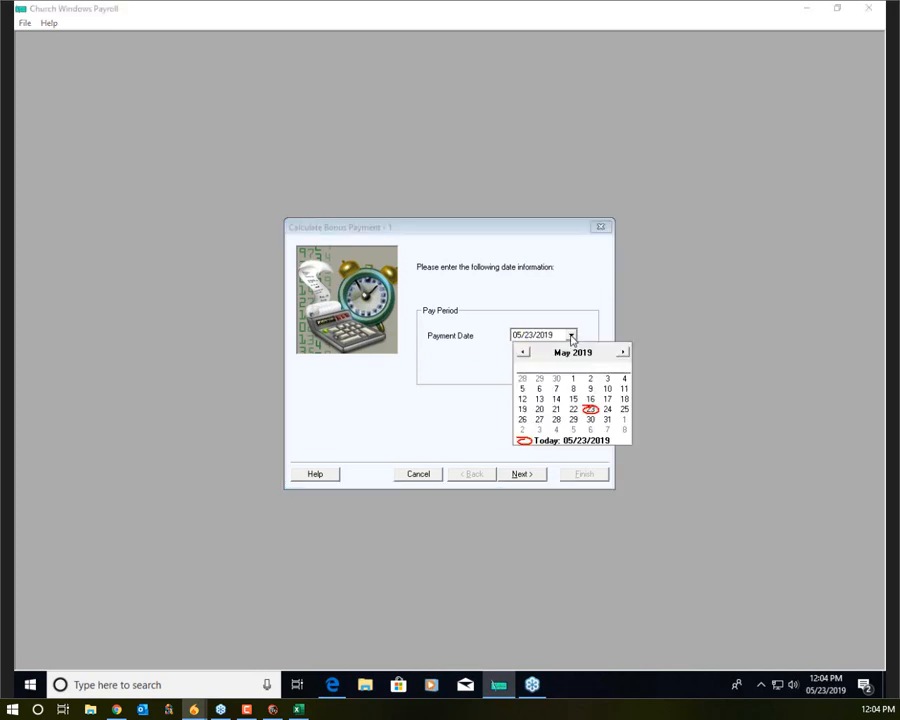
pyautogui.click(623, 352)
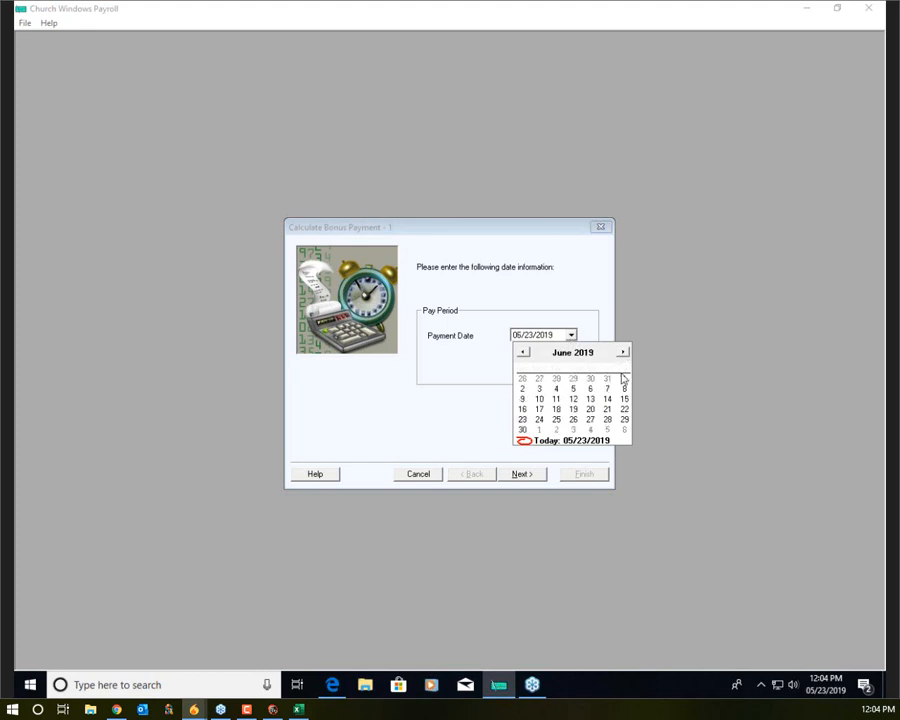
pyautogui.click(624, 378)
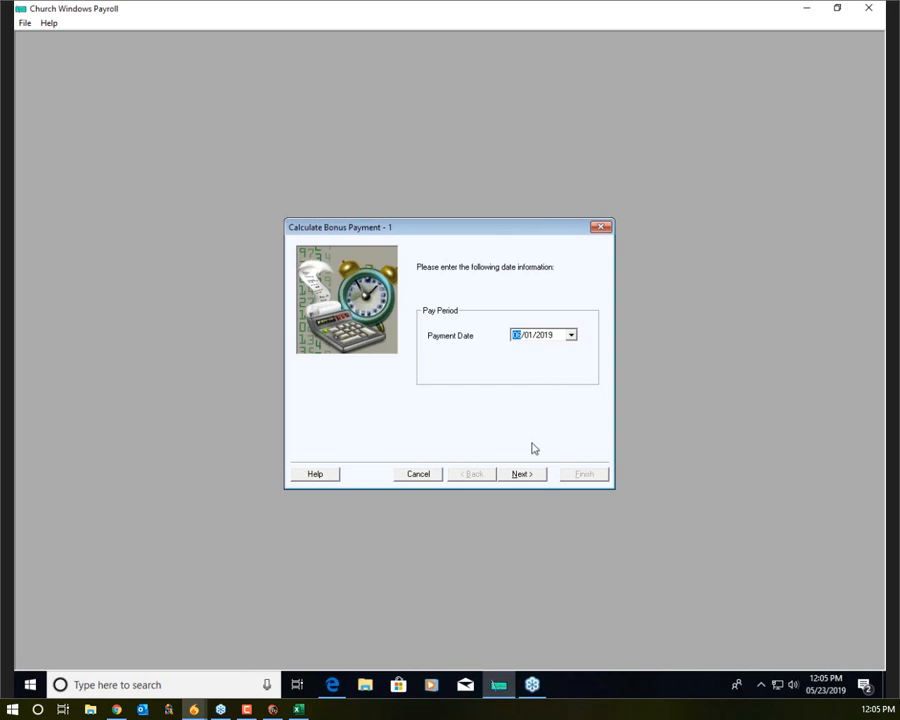
pyautogui.click(529, 475)
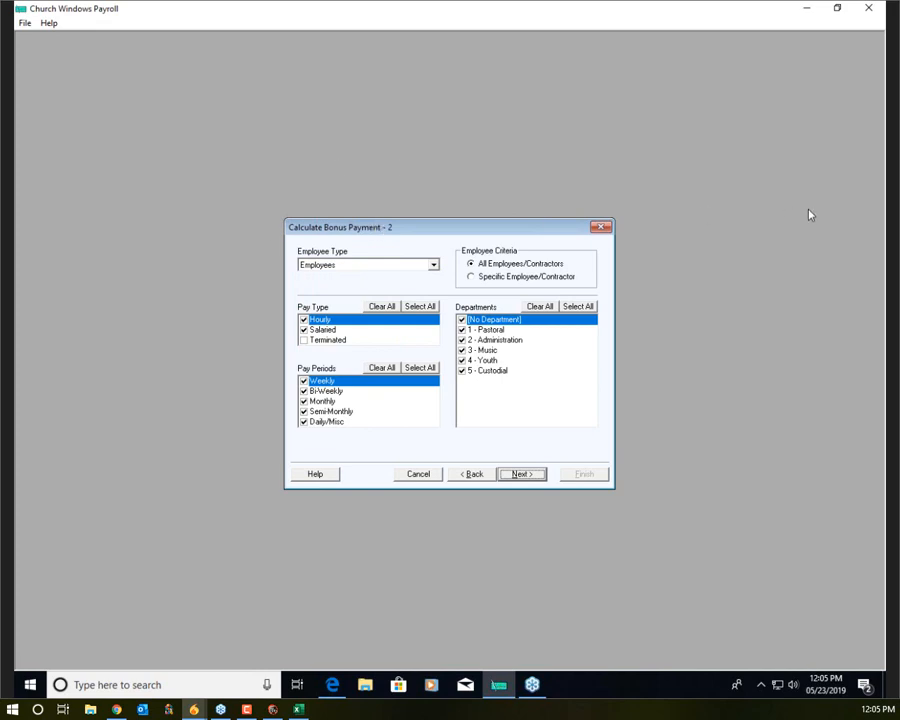
# Limit the bonus payment to specific employees, including only the first two in the list.
pyautogui.click(471, 278)
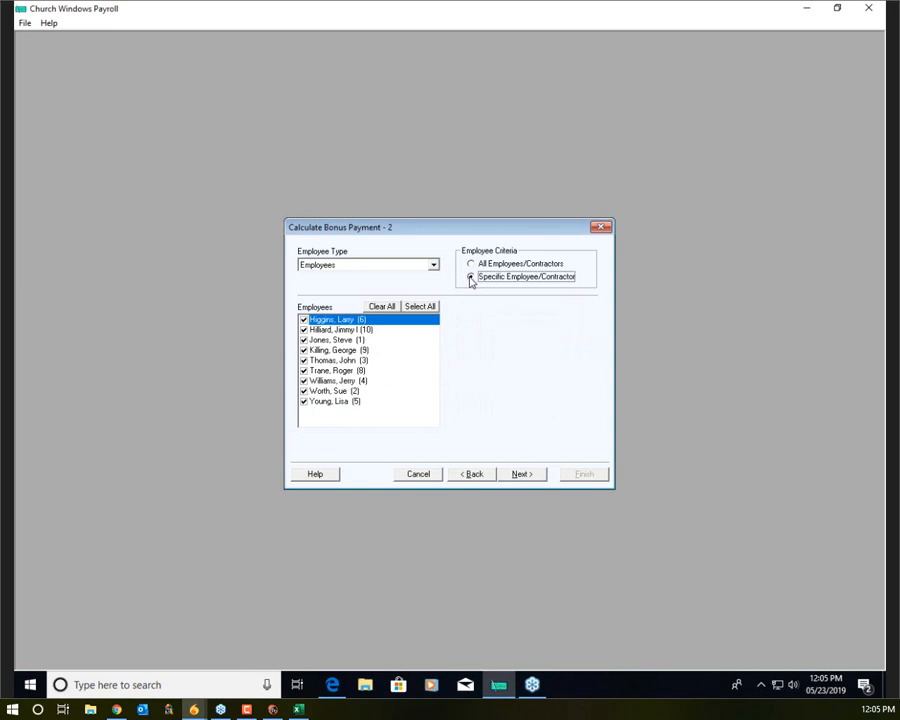
pyautogui.click(390, 306)
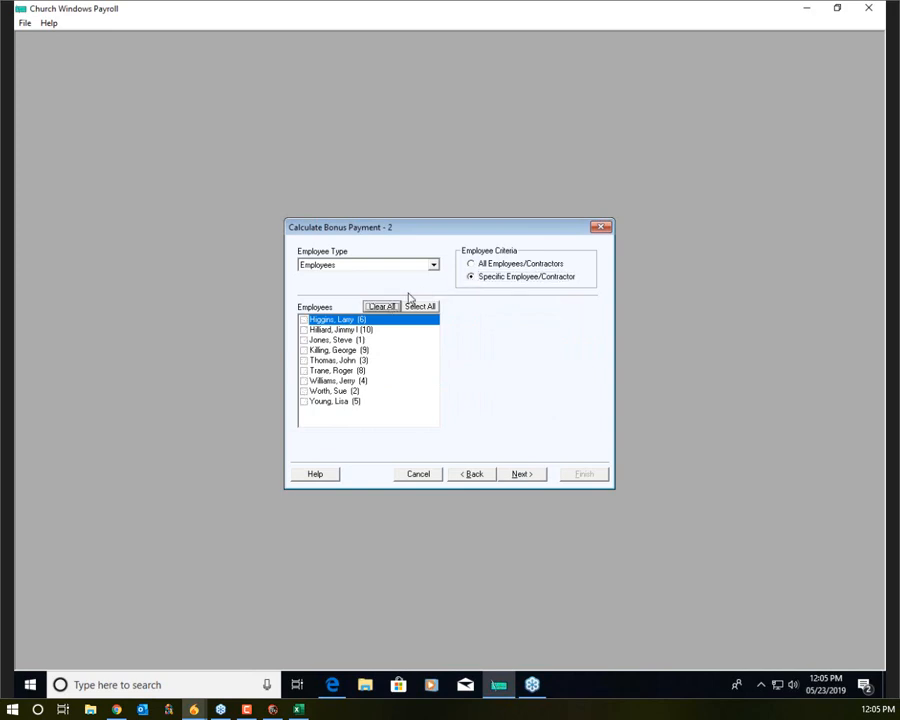
pyautogui.click(304, 320)
pyautogui.click(304, 330)
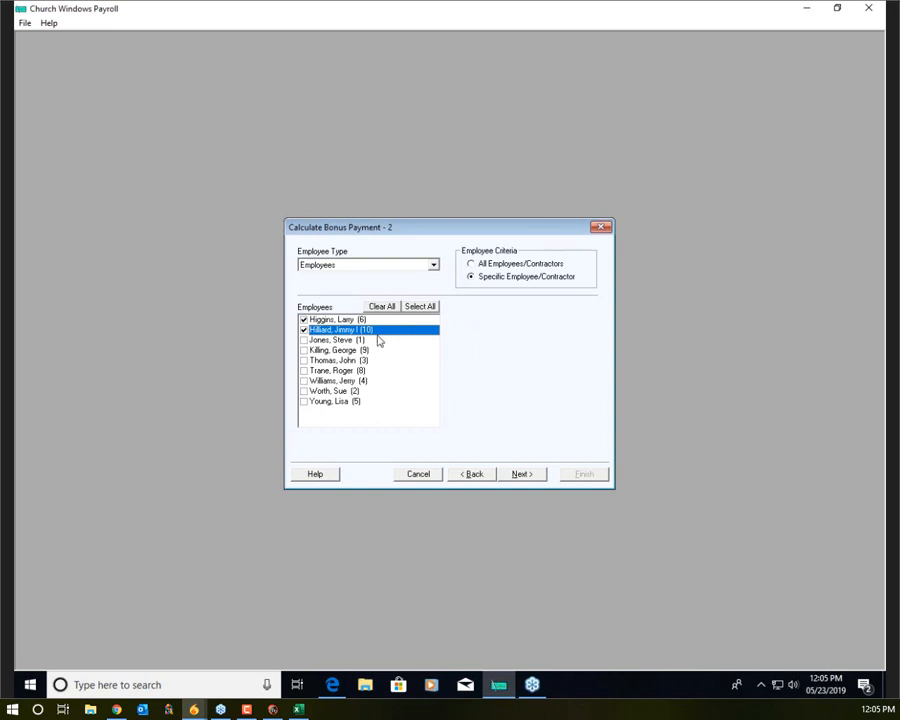
pyautogui.click(516, 473)
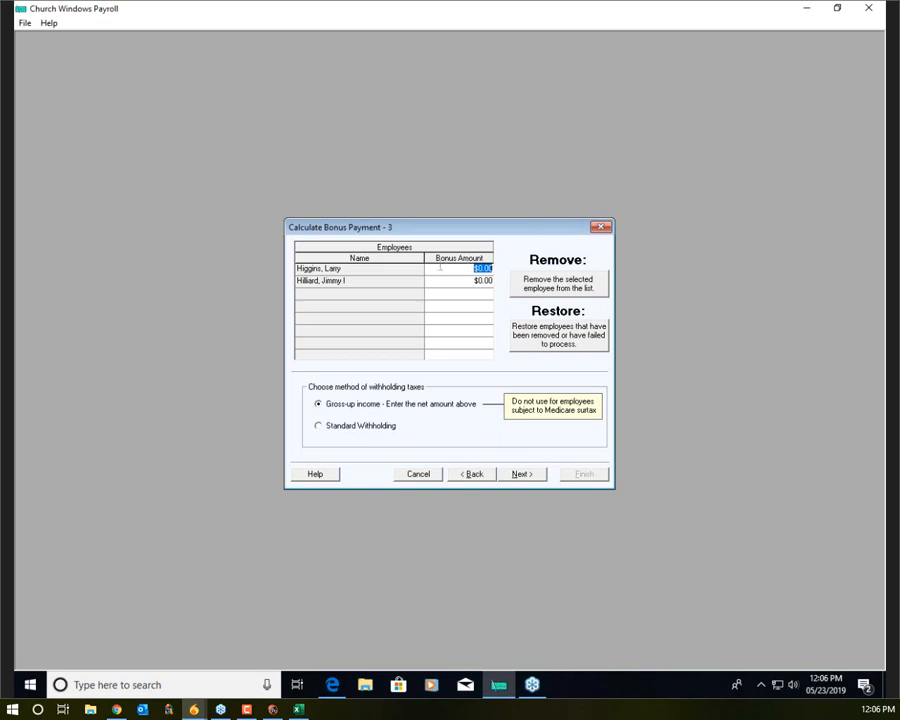
# Enter net bonus amounts of $500 for the first employee and $250 for the second, and proceed to the report options.
pyautogui.write('500')
pyautogui.click(462, 282)
pyautogui.write('250')
pyautogui.click(448, 268)
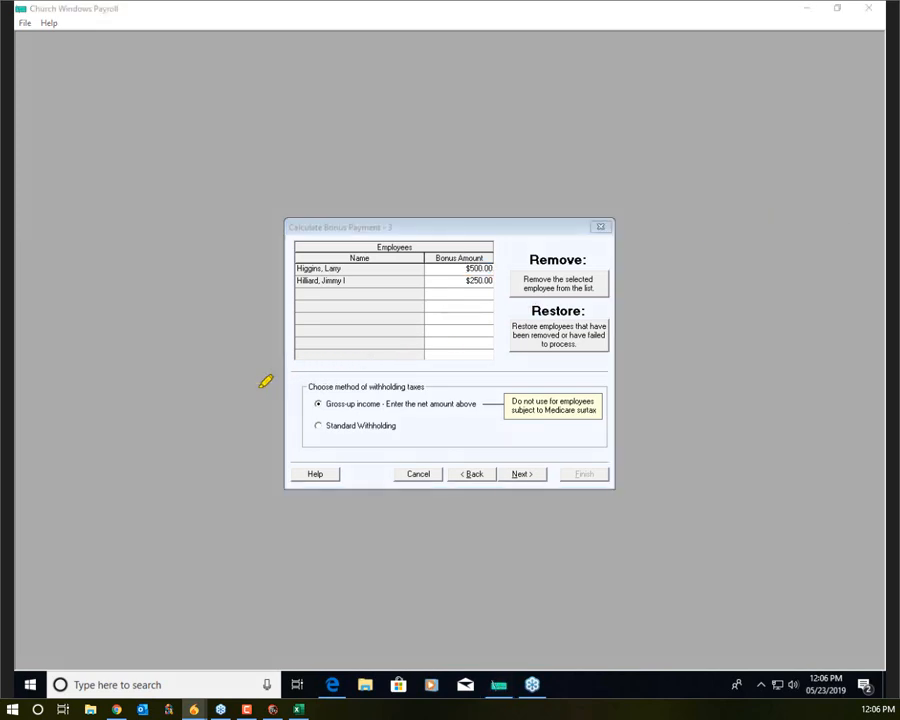
pyautogui.moveTo(257, 387); pyautogui.dragTo(301, 386)
pyautogui.click(521, 474)
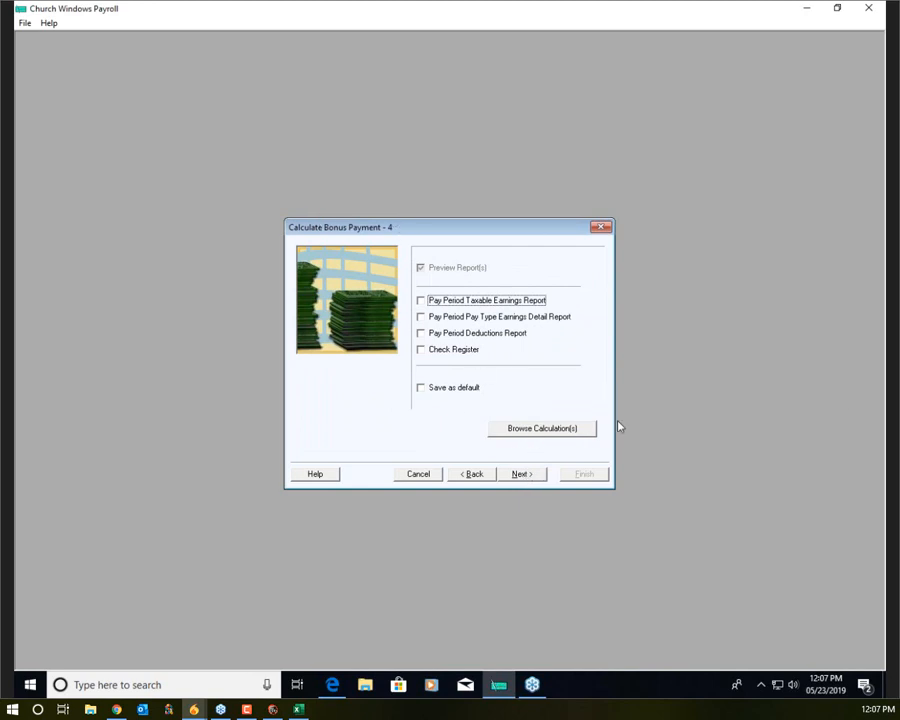
# Browse the calculated bonus payment taxes and check the net pay of both employees.
pyautogui.click(542, 428)
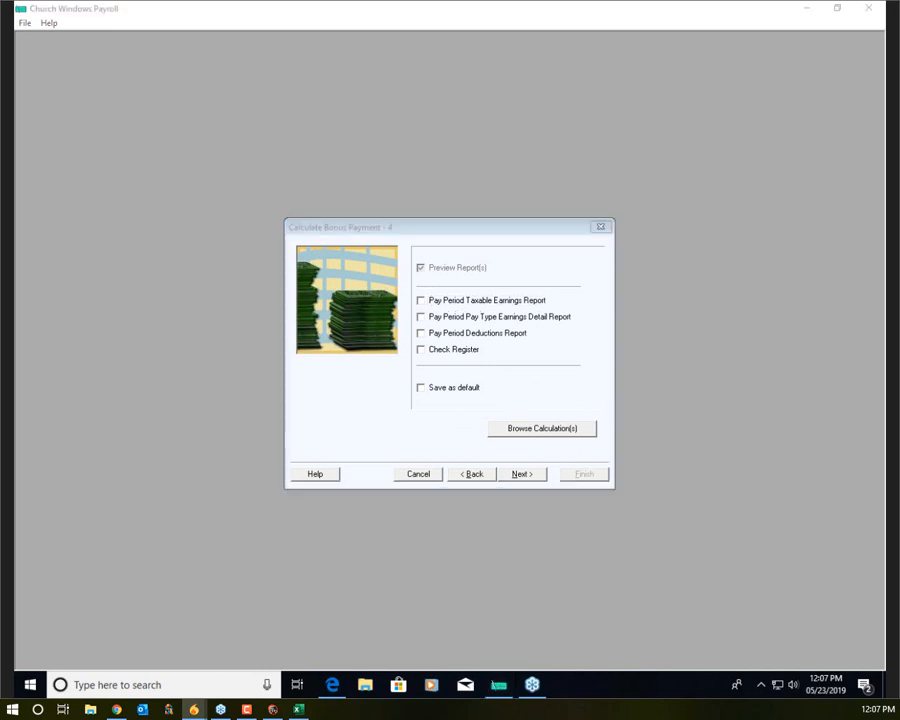
pyautogui.moveTo(466, 408)
pyautogui.mouseDown()
pyautogui.moveTo(544, 402)
pyautogui.moveTo(608, 438)
pyautogui.moveTo(514, 446)
pyautogui.moveTo(458, 412)
pyautogui.moveTo(466, 406)
pyautogui.mouseUp()
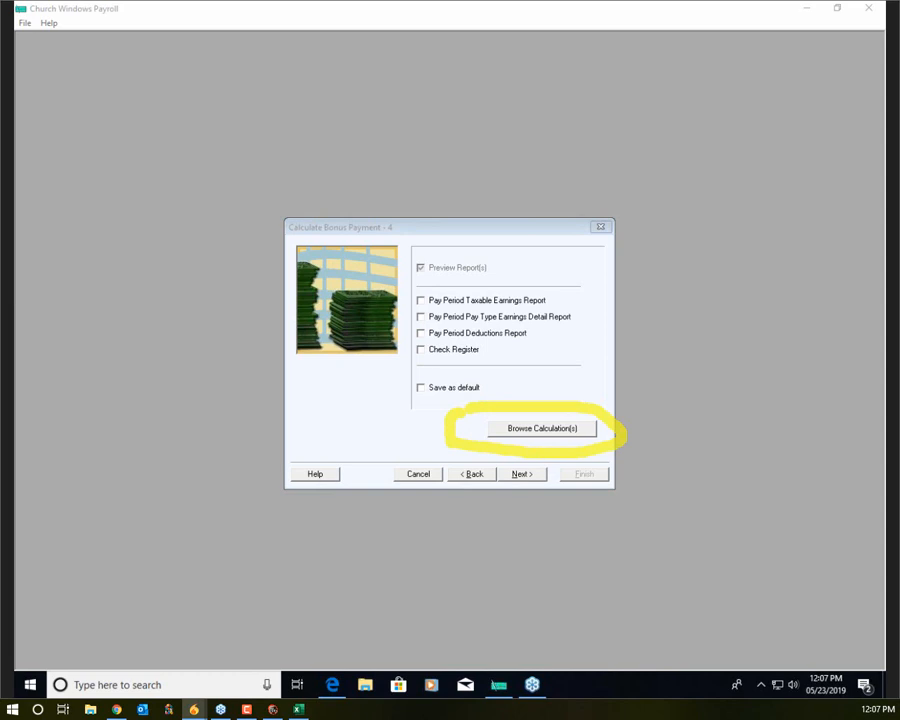
pyautogui.click(524, 433)
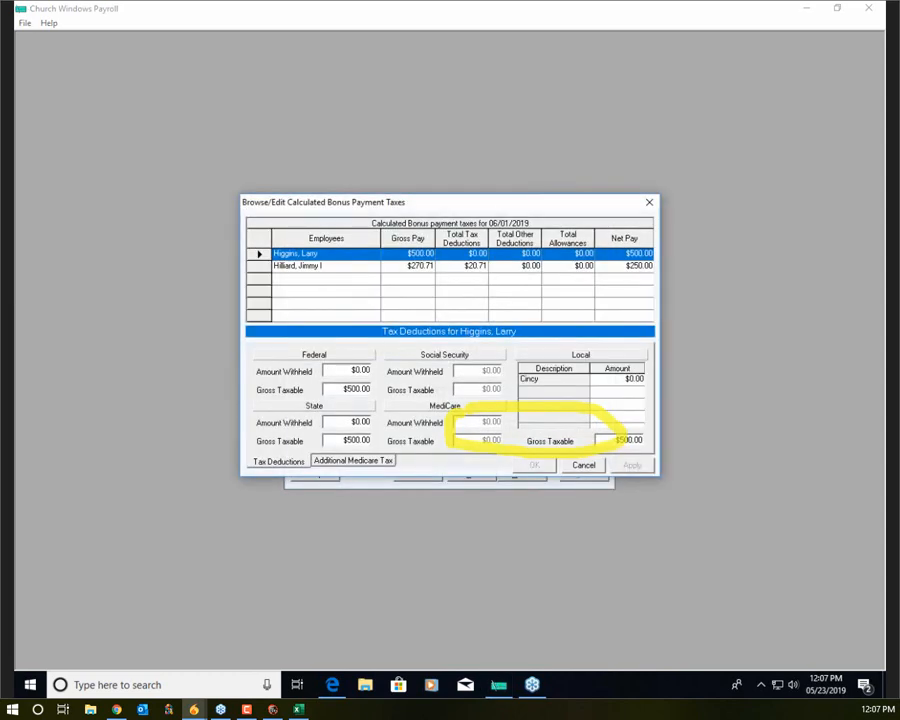
pyautogui.click(466, 76)
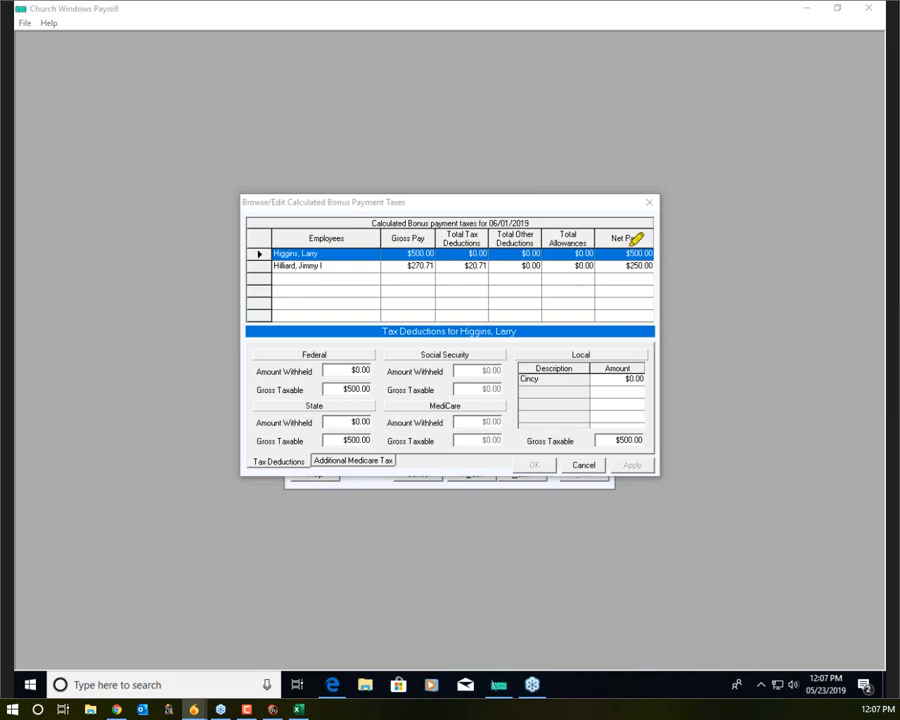
pyautogui.moveTo(618, 240)
pyautogui.mouseDown()
pyautogui.moveTo(663, 236)
pyautogui.moveTo(668, 256)
pyautogui.moveTo(618, 270)
pyautogui.moveTo(608, 249)
pyautogui.mouseUp()
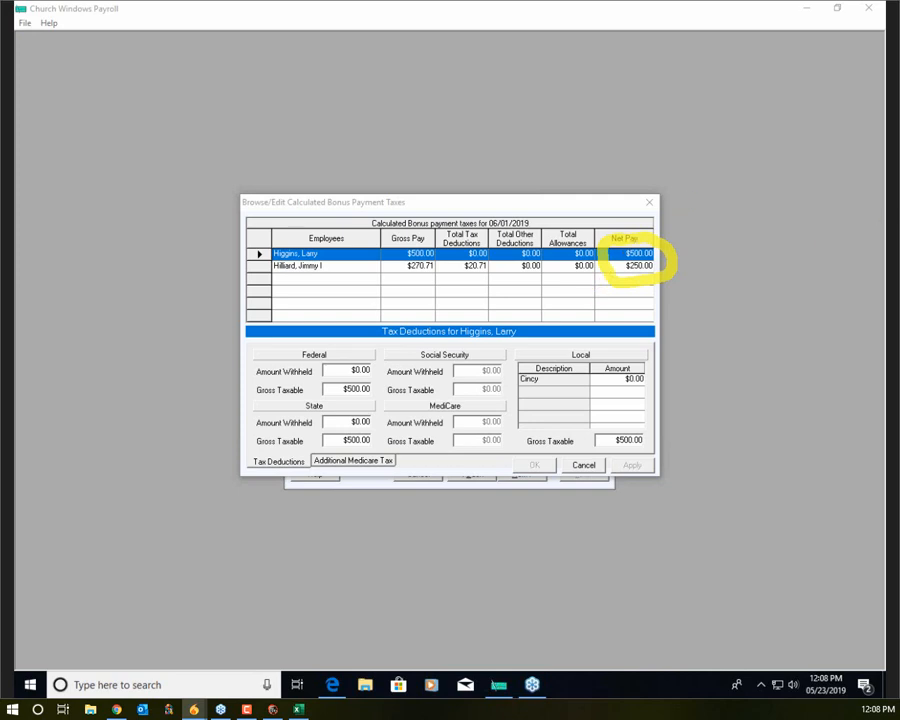
pyautogui.press('Escape')
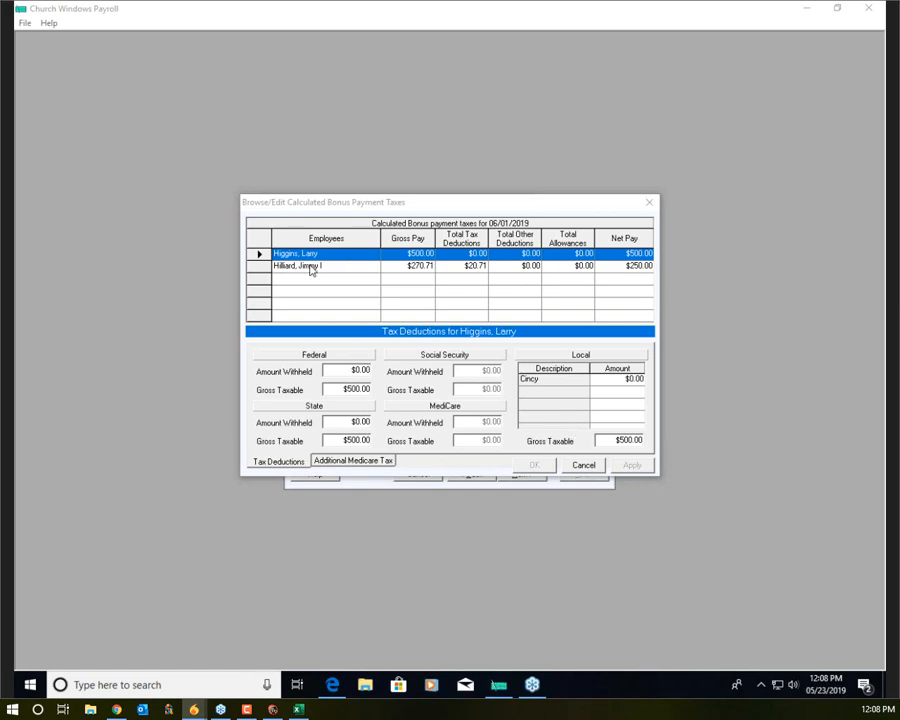
# Review the second employee's grossed-up tax deductions and close the calculated bonus taxes.
pyautogui.click(311, 268)
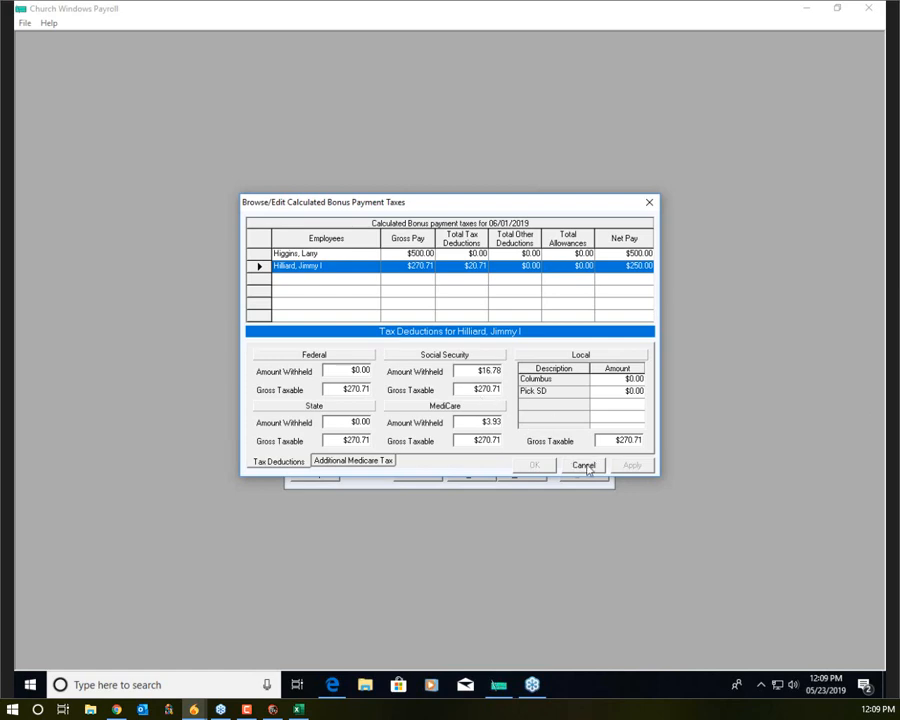
pyautogui.click(585, 466)
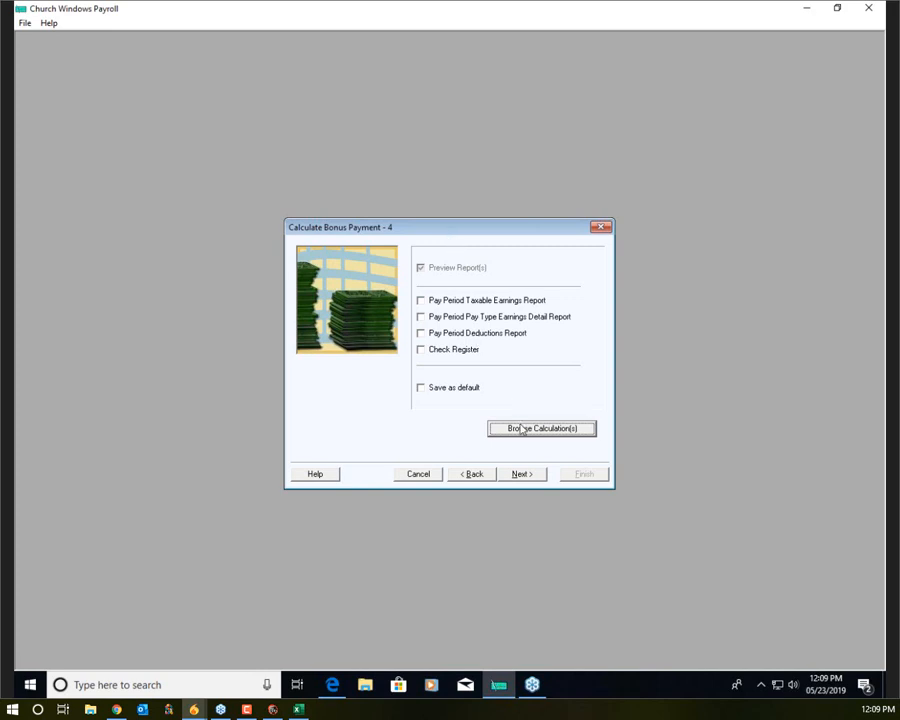
# Switch the bonus withholding method to Standard Withholding and review the recalculated taxes of both employees.
pyautogui.click(468, 471)
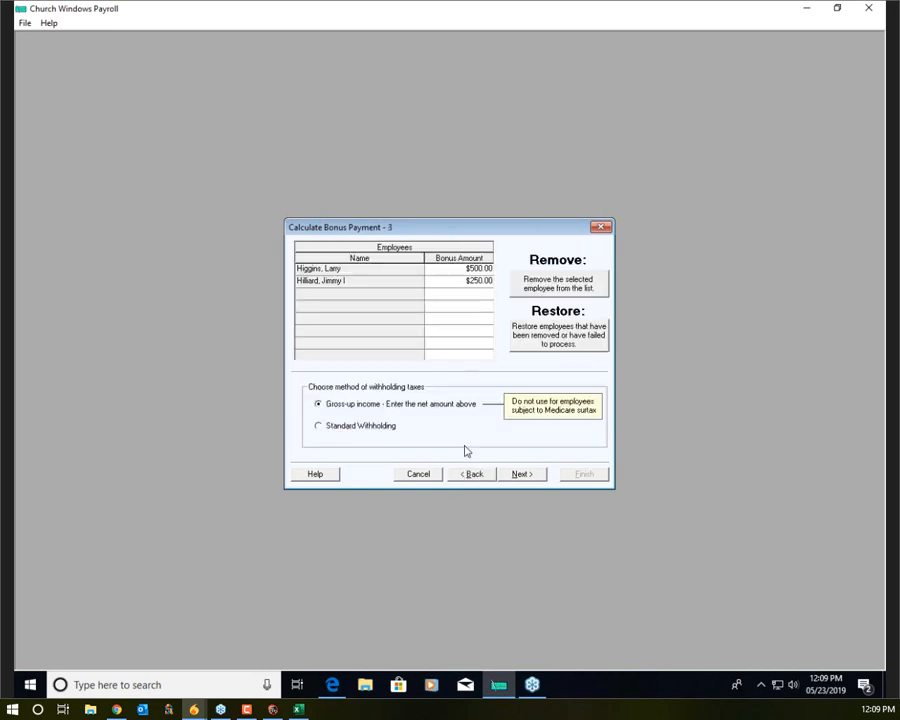
pyautogui.click(318, 426)
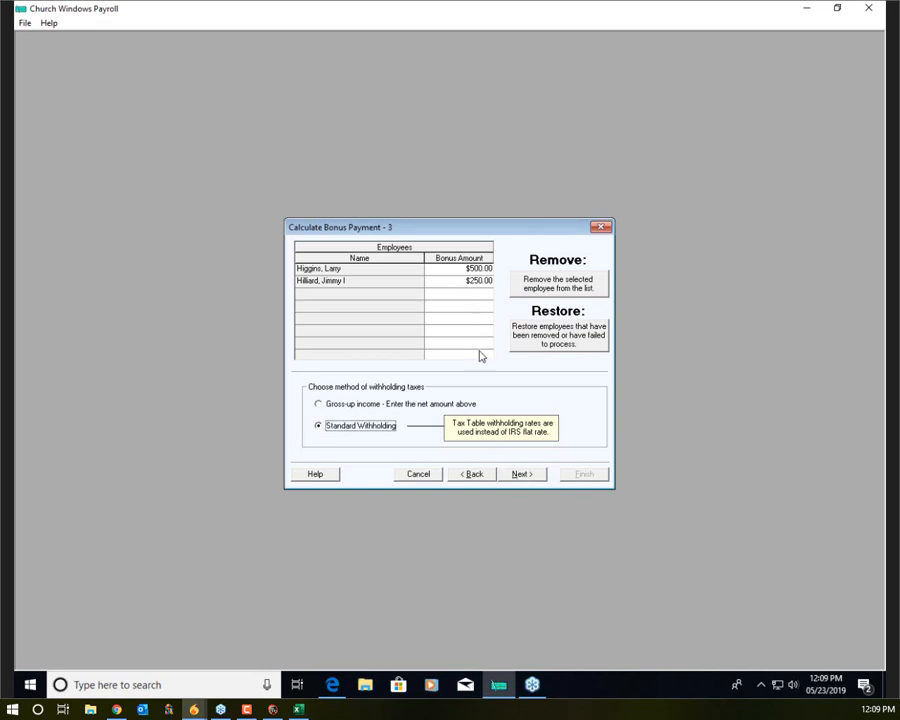
pyautogui.click(519, 474)
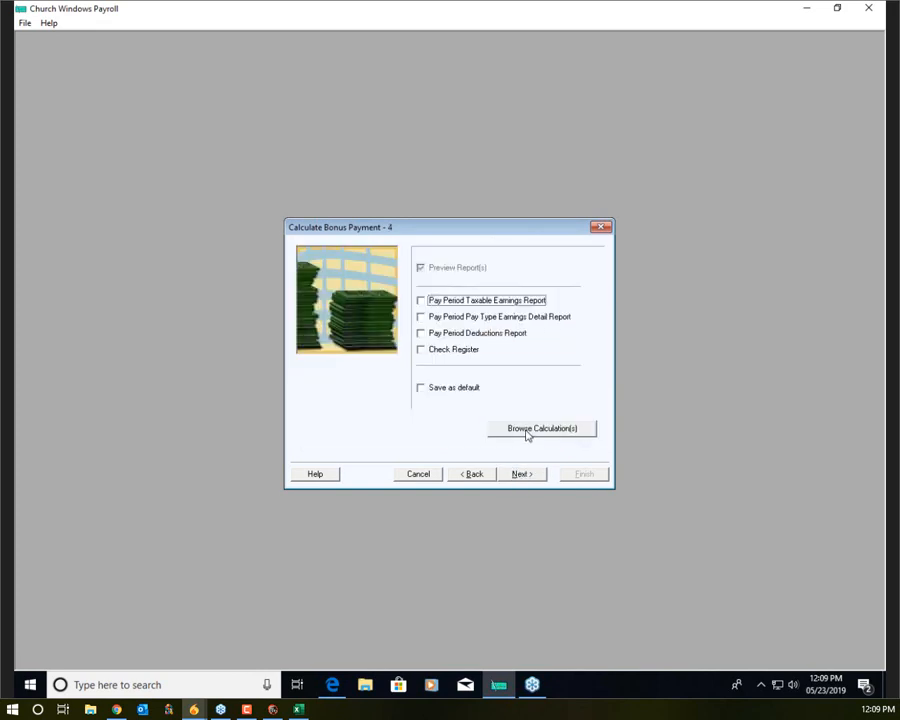
pyautogui.click(527, 429)
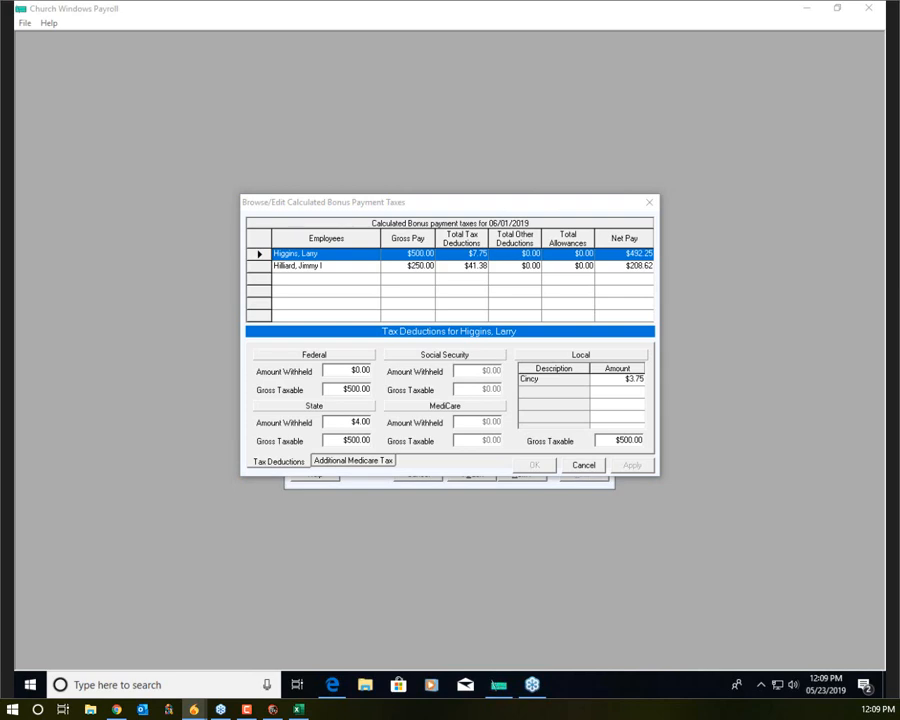
pyautogui.moveTo(588, 224)
pyautogui.mouseDown()
pyautogui.moveTo(656, 224)
pyautogui.moveTo(685, 271)
pyautogui.moveTo(627, 291)
pyautogui.moveTo(595, 215)
pyautogui.mouseUp()
pyautogui.click(345, 271)
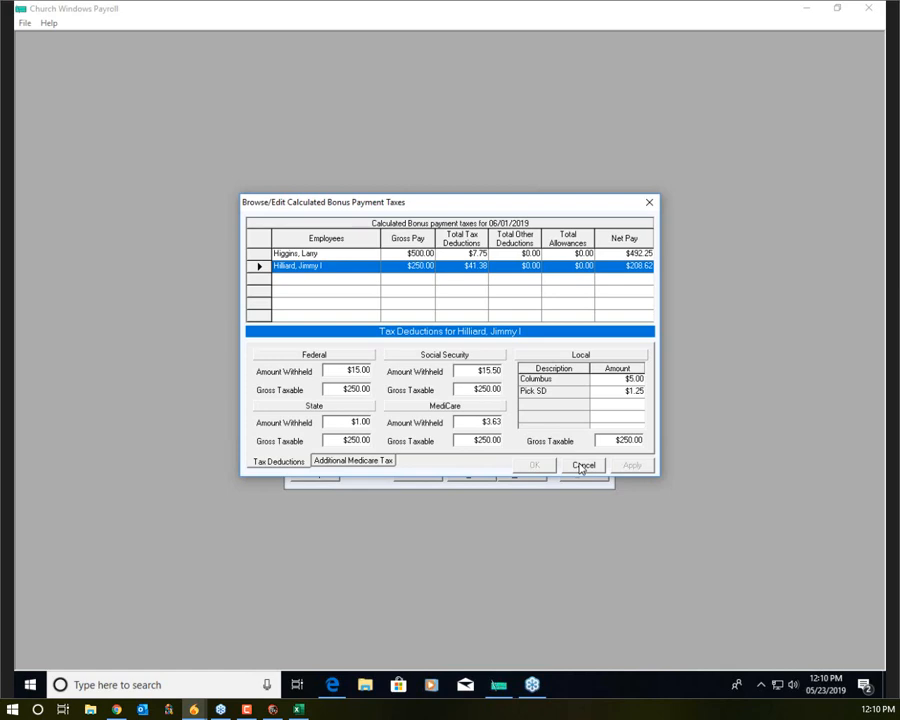
pyautogui.click(582, 468)
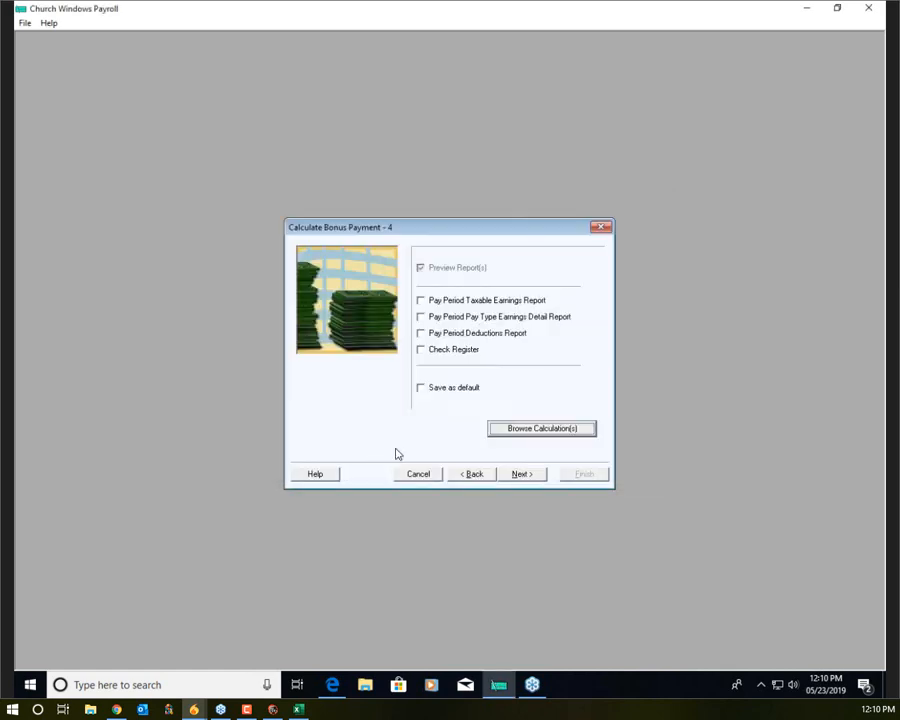
# Set the withholding method back to Gross-up income and proceed to the report options.
pyautogui.click(476, 472)
pyautogui.click(321, 406)
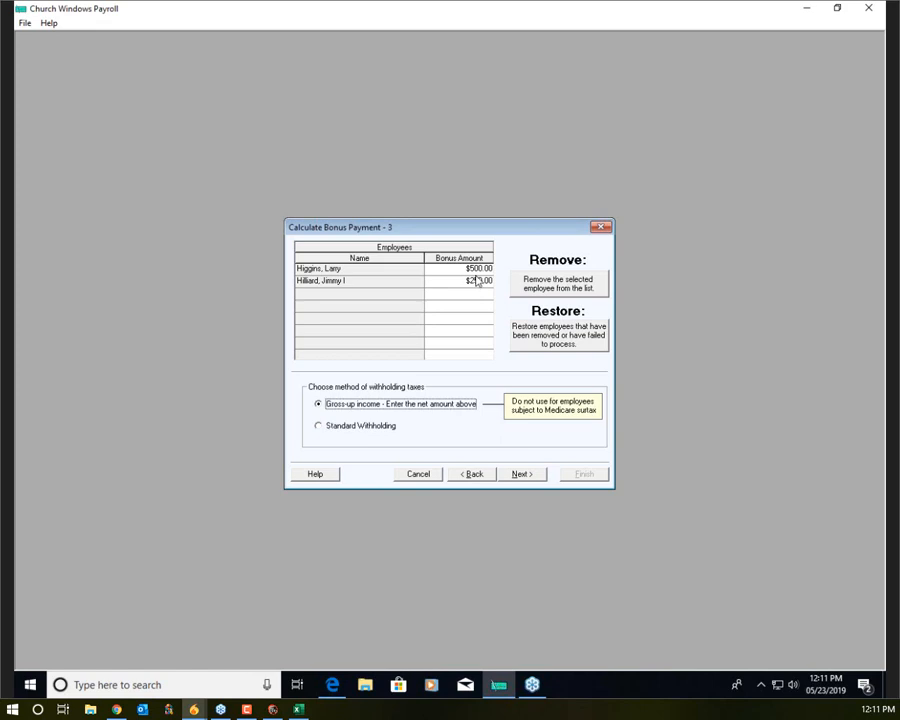
pyautogui.click(524, 475)
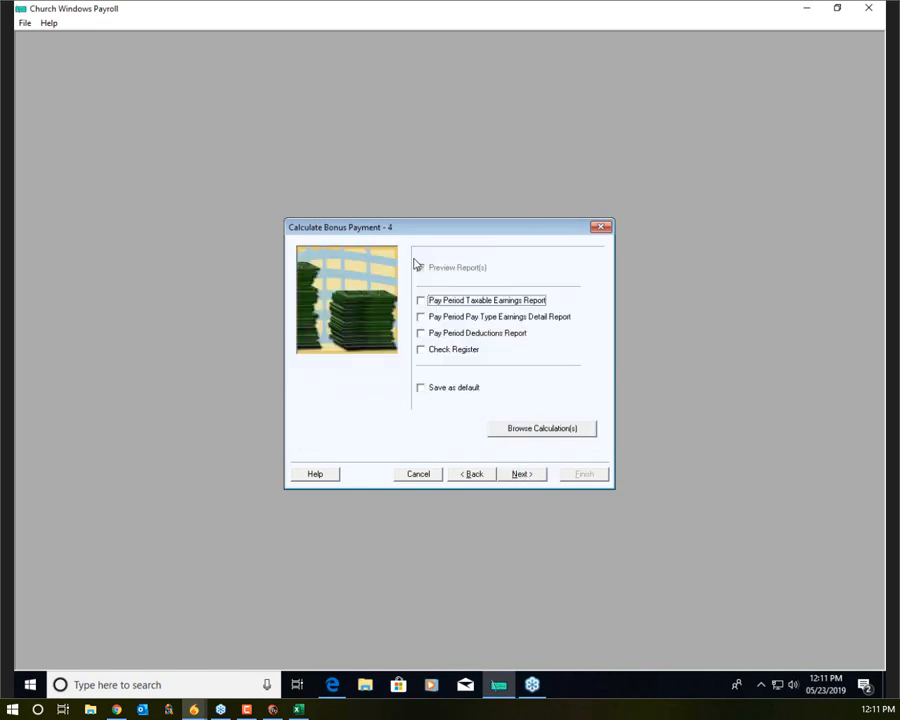
# Preview the Taxable Earnings, Pay Type Earnings Detail, Deductions and Check Register reports, paging through to the Payperiod Deductions Report.
pyautogui.click(420, 301)
pyautogui.click(421, 317)
pyautogui.click(421, 333)
pyautogui.click(421, 350)
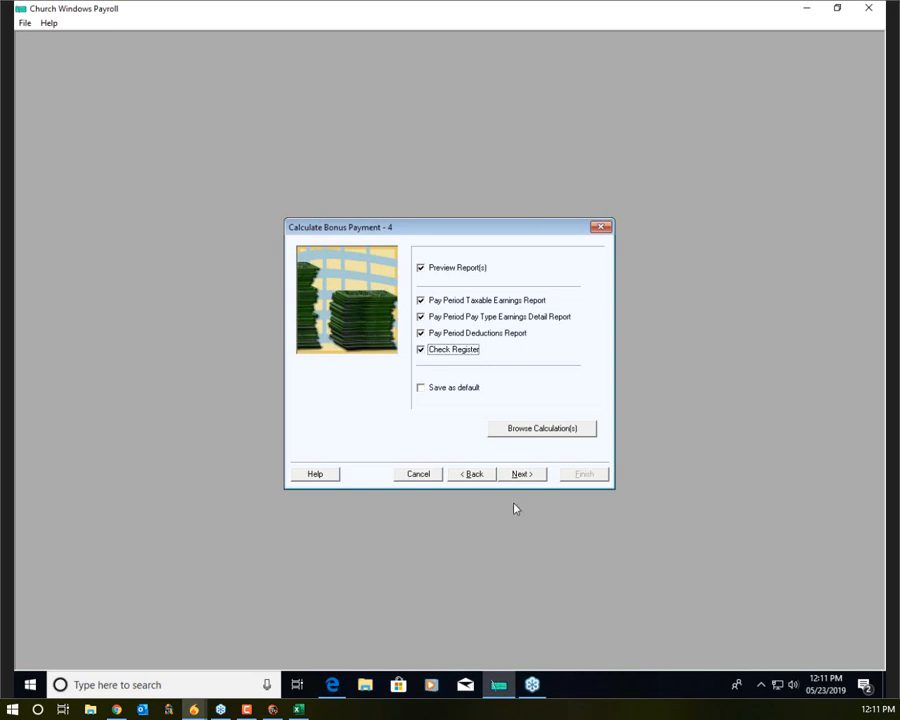
pyautogui.click(518, 477)
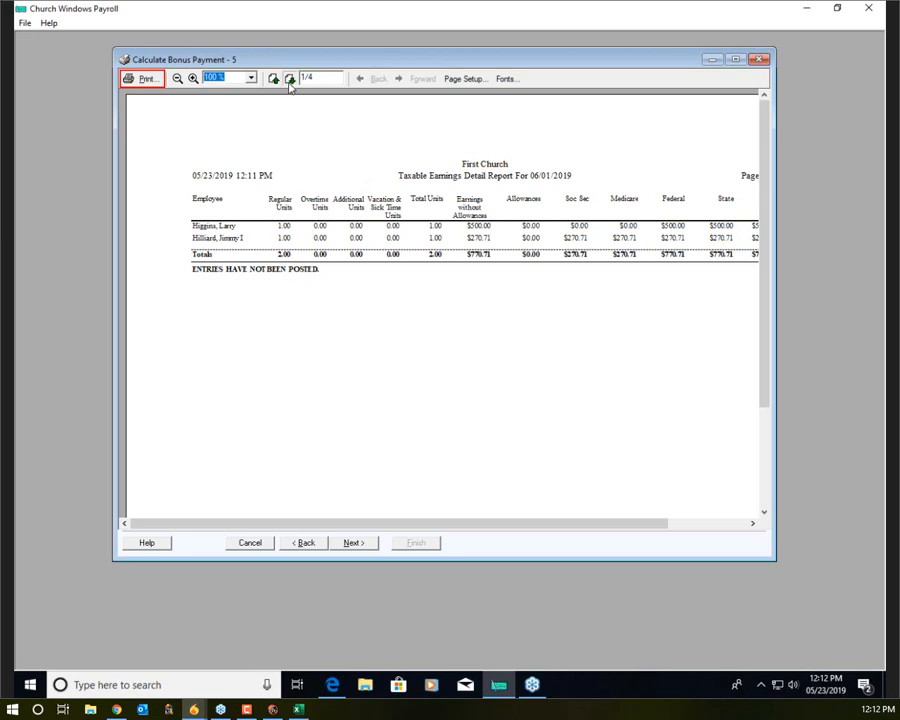
pyautogui.click(289, 82)
pyautogui.click(289, 82)
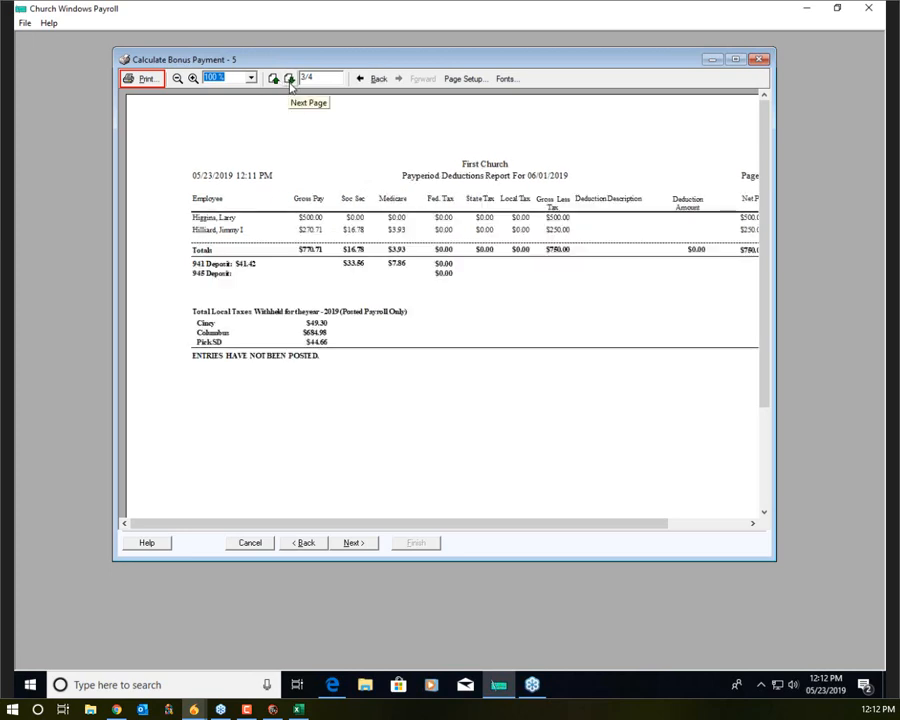
# Post the 06/01/2019 bonus payment to payroll, with check printing and transfer to accounting included.
pyautogui.click(361, 544)
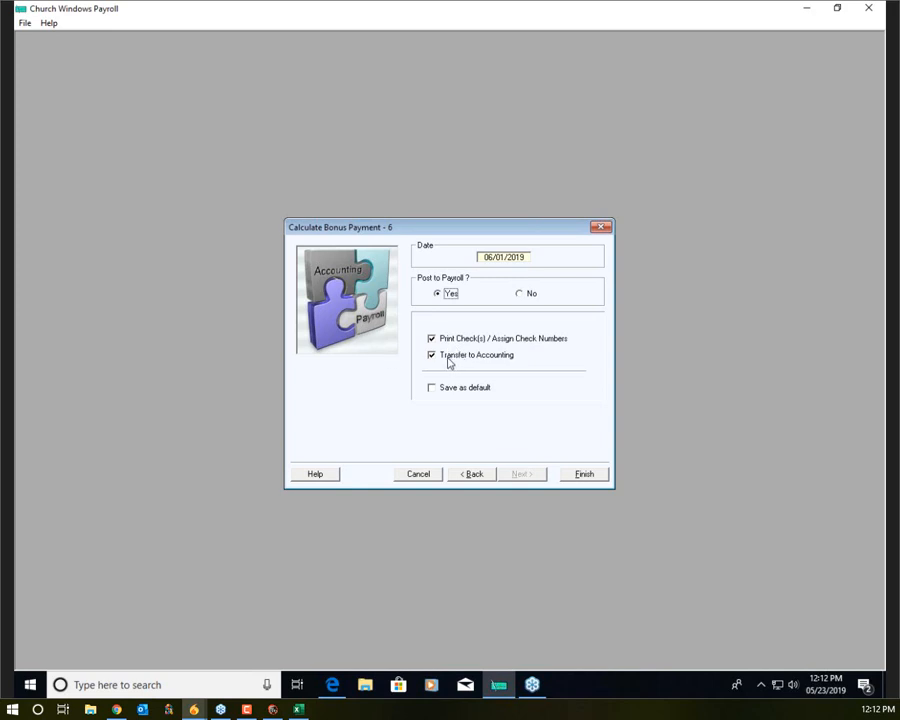
pyautogui.click(590, 475)
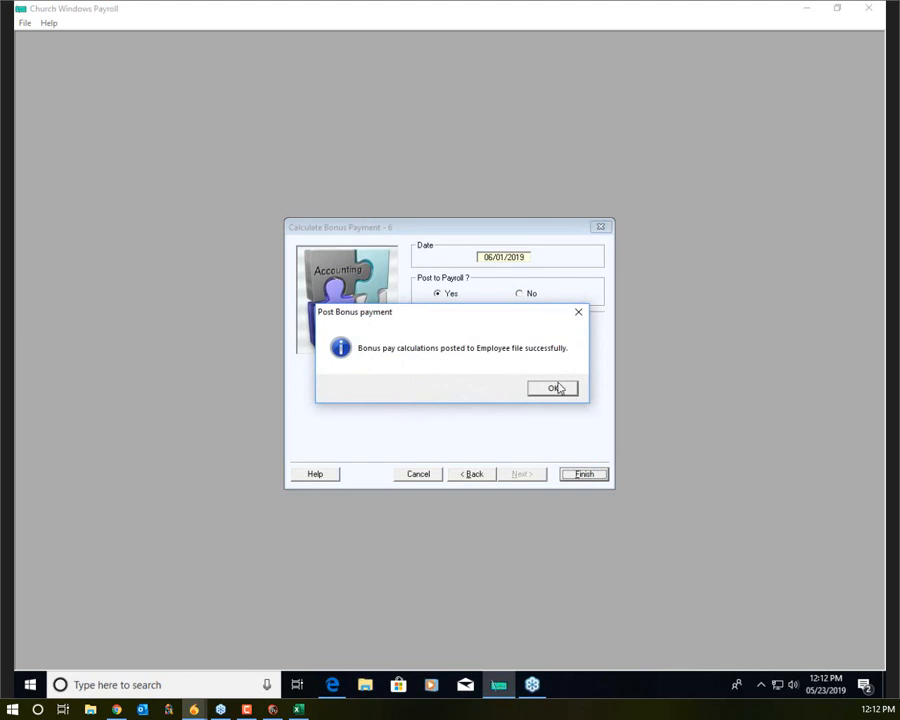
pyautogui.click(552, 390)
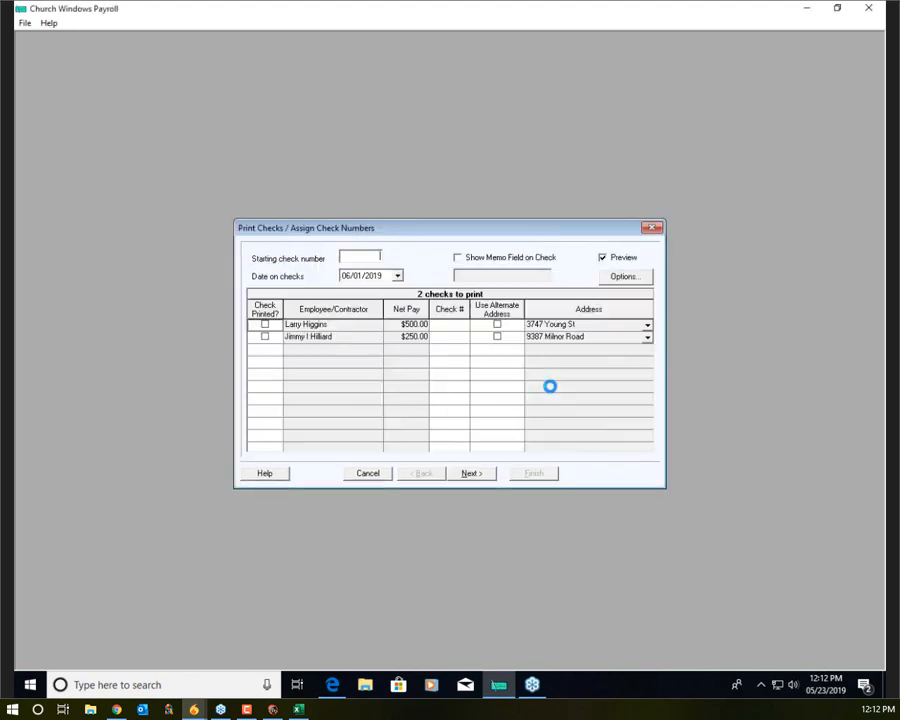
# Assign check numbers starting at 9876 to the two bonus checks and preview them.
pyautogui.write('9876')
pyautogui.press('Tab')
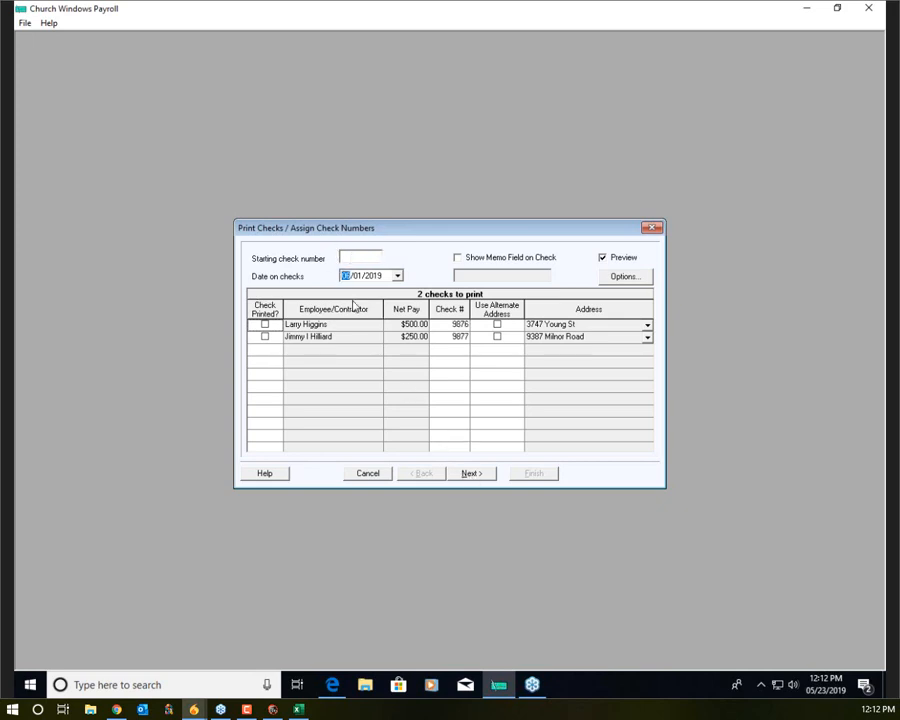
pyautogui.click(458, 473)
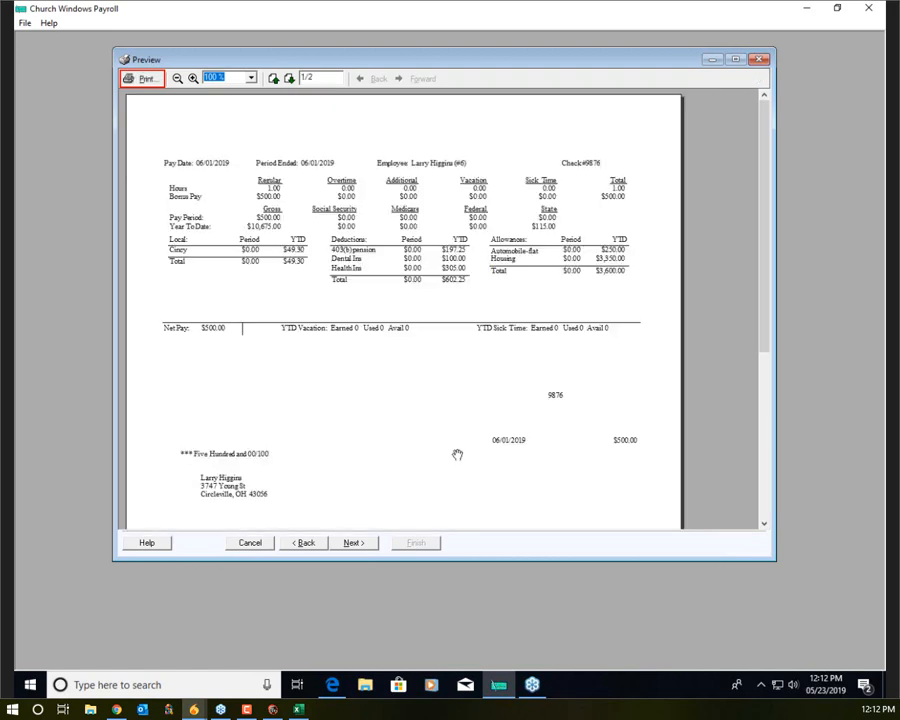
# Try to print both previewed checks with Microsoft Print to PDF, cancelling at the file save.
pyautogui.click(142, 80)
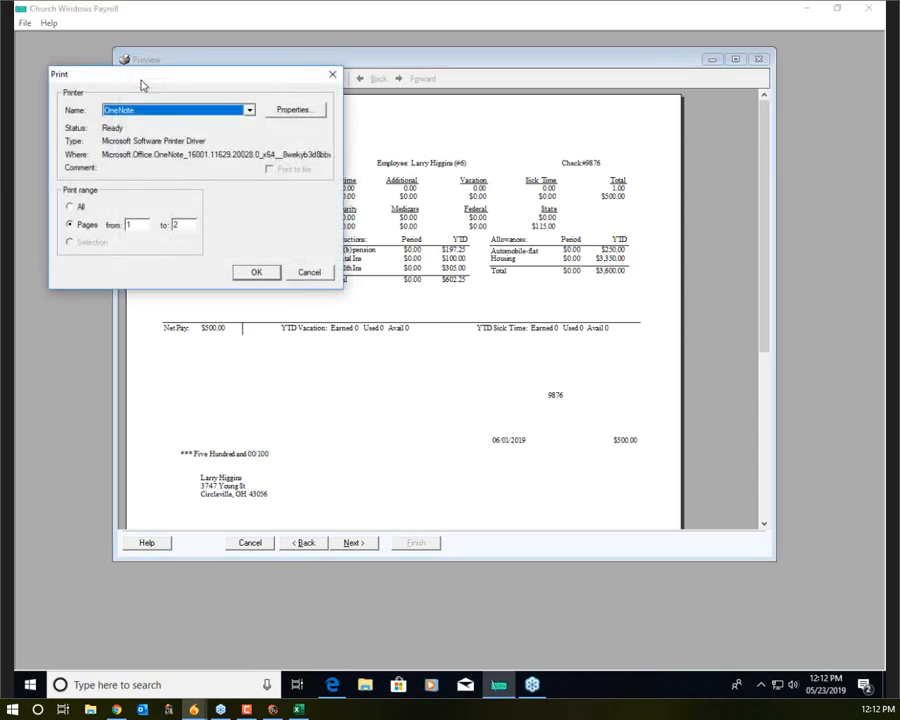
pyautogui.click(250, 110)
pyautogui.click(165, 128)
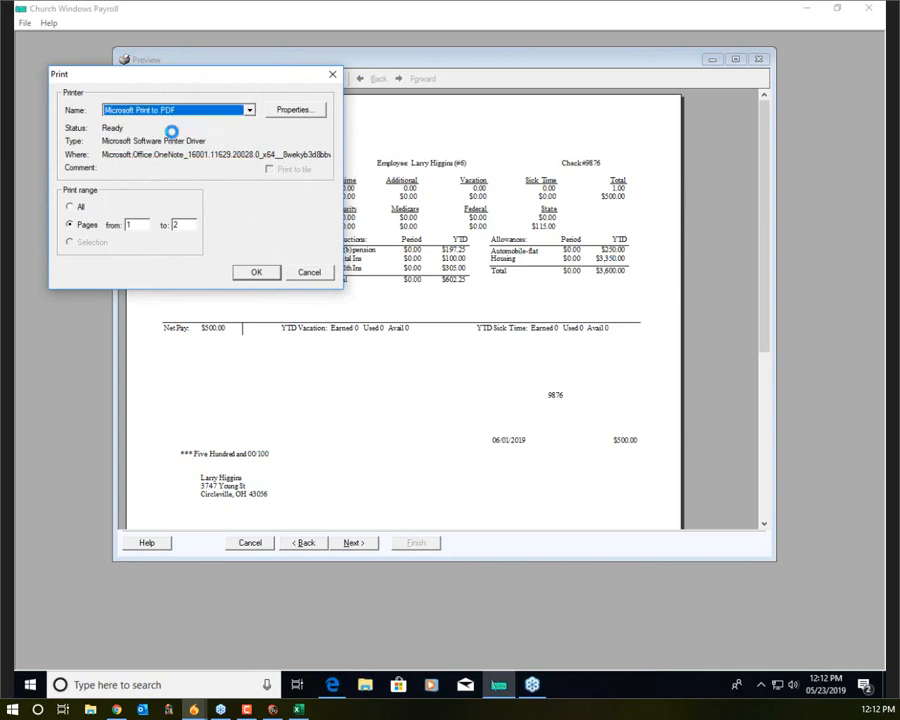
pyautogui.click(256, 273)
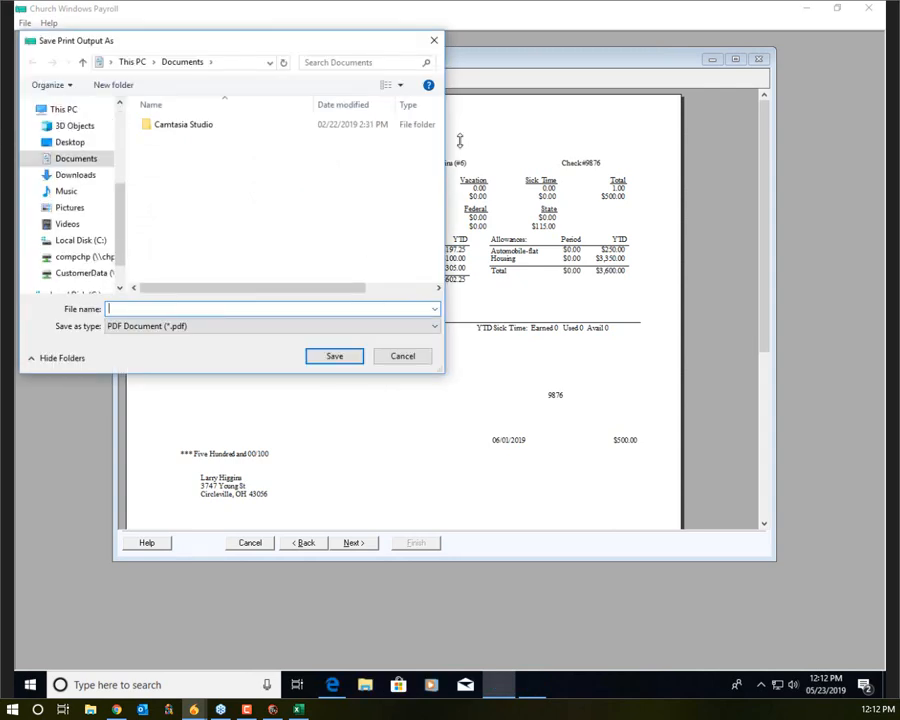
pyautogui.click(402, 356)
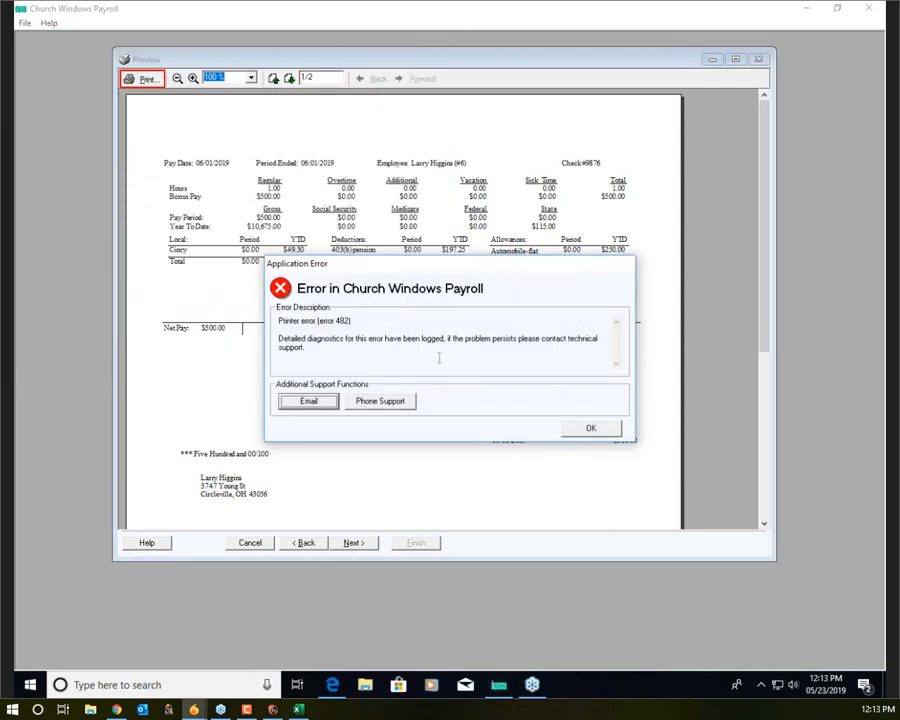
pyautogui.click(578, 428)
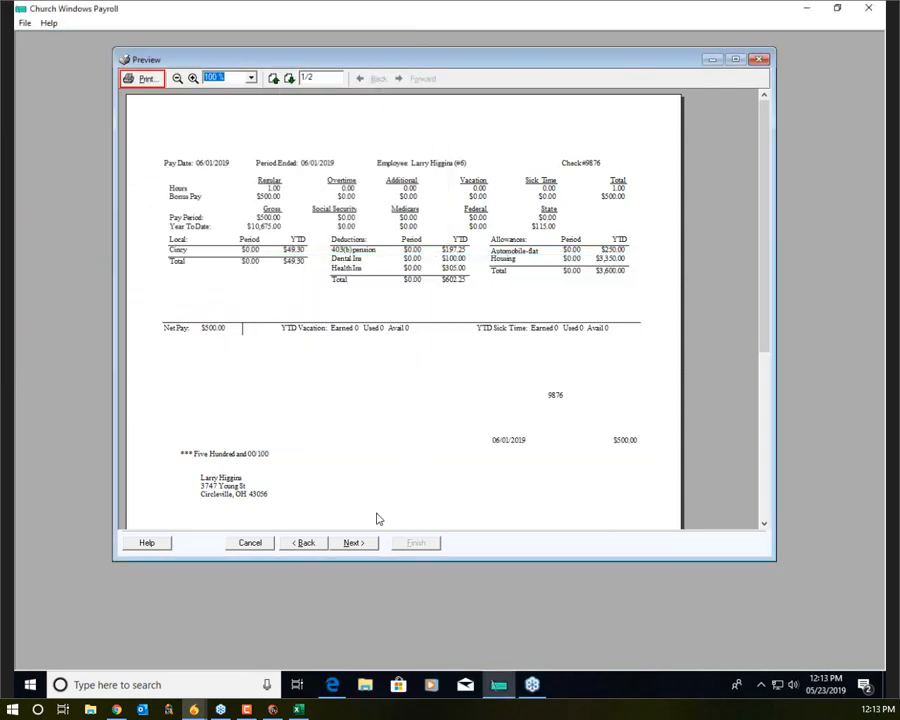
# Mark both bonus checks as printed correctly and finish assigning the check numbers.
pyautogui.click(366, 542)
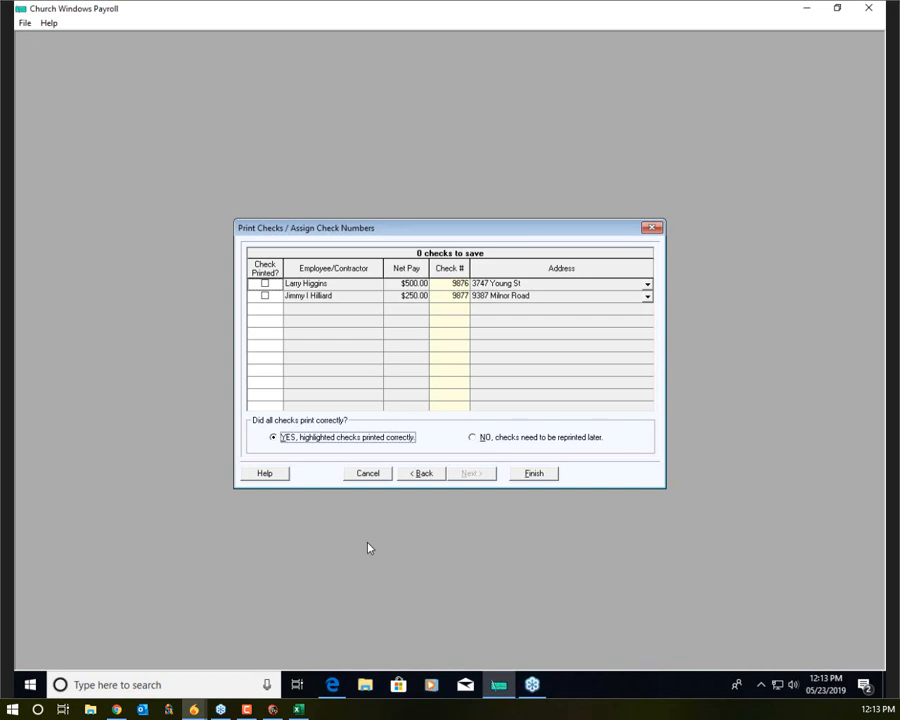
pyautogui.click(265, 284)
pyautogui.click(265, 296)
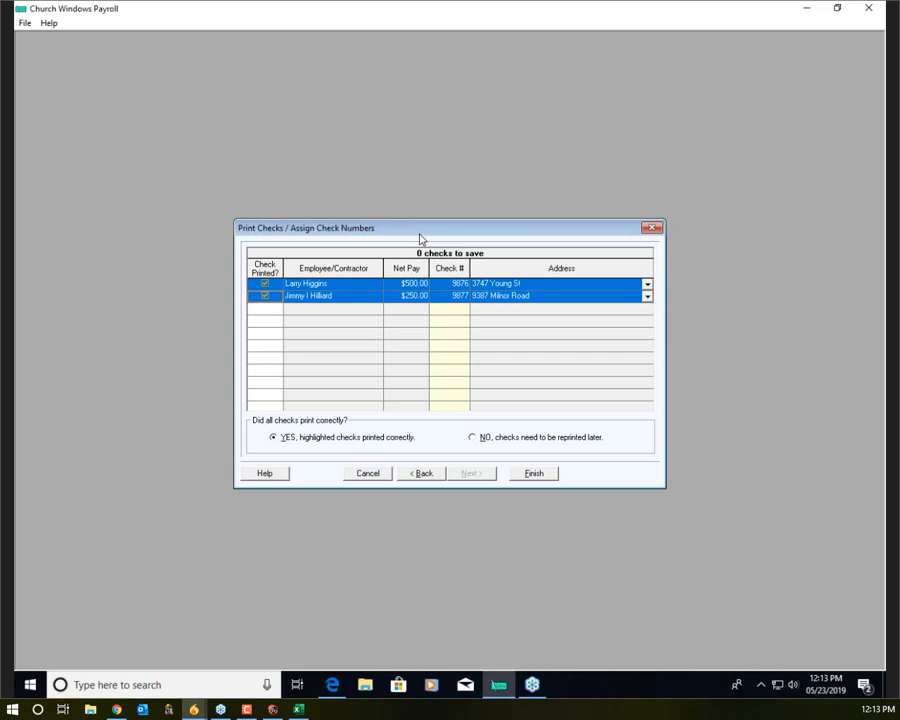
pyautogui.click(534, 474)
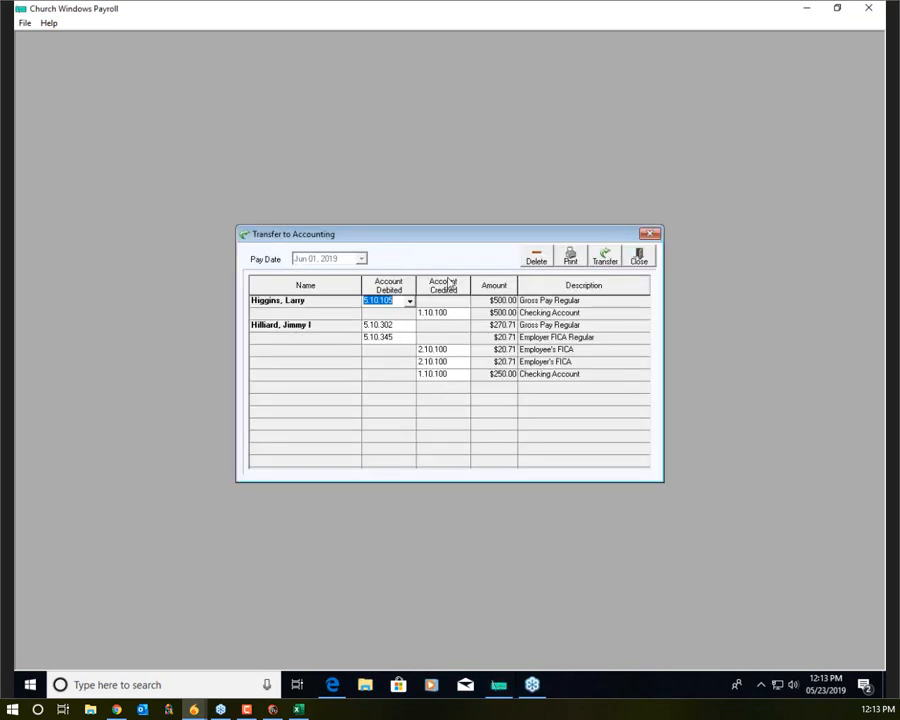
# Transfer the bonus payroll entries to accounting without printing the posted transactions.
pyautogui.click(604, 258)
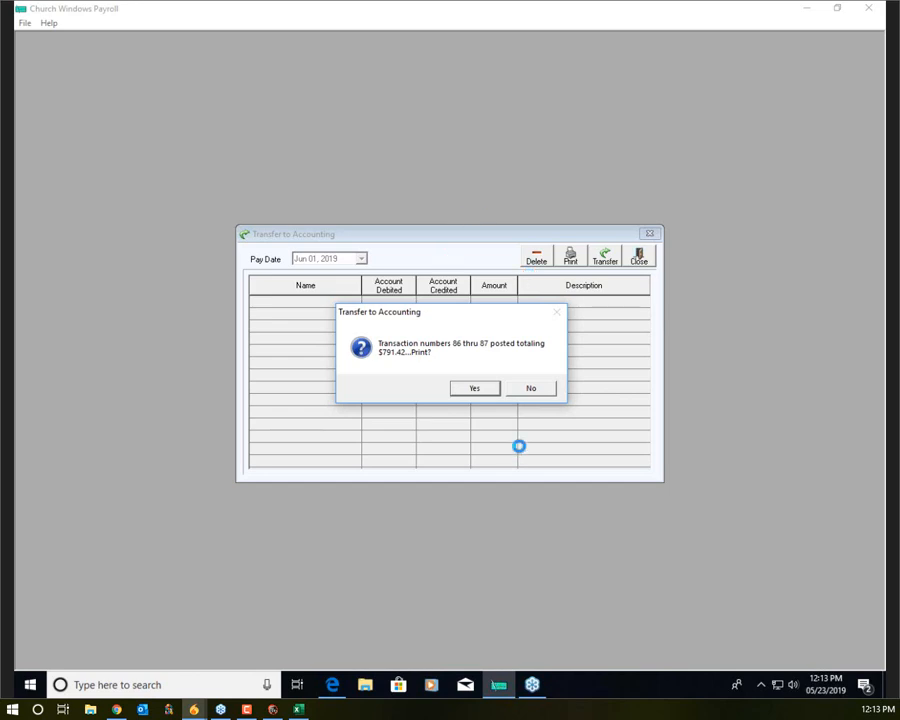
pyautogui.click(531, 389)
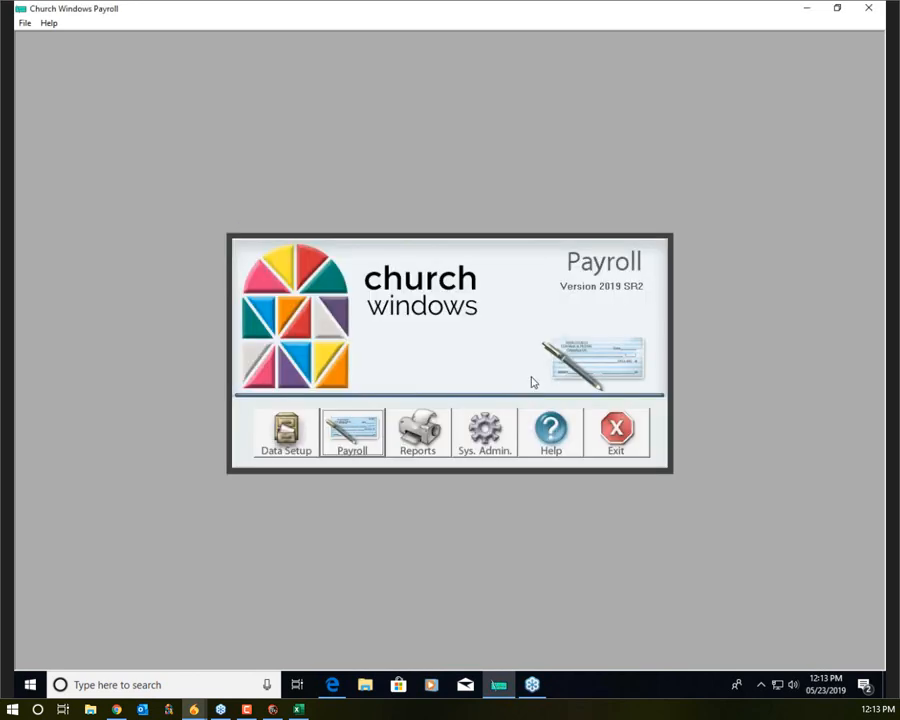